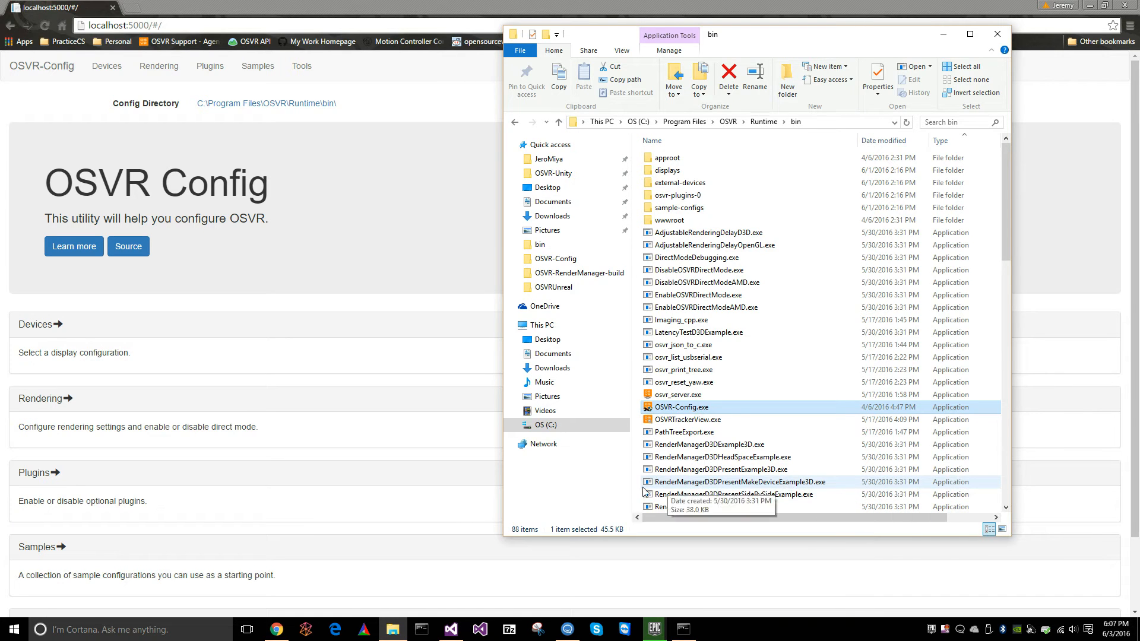
pyautogui.click(403, 445)
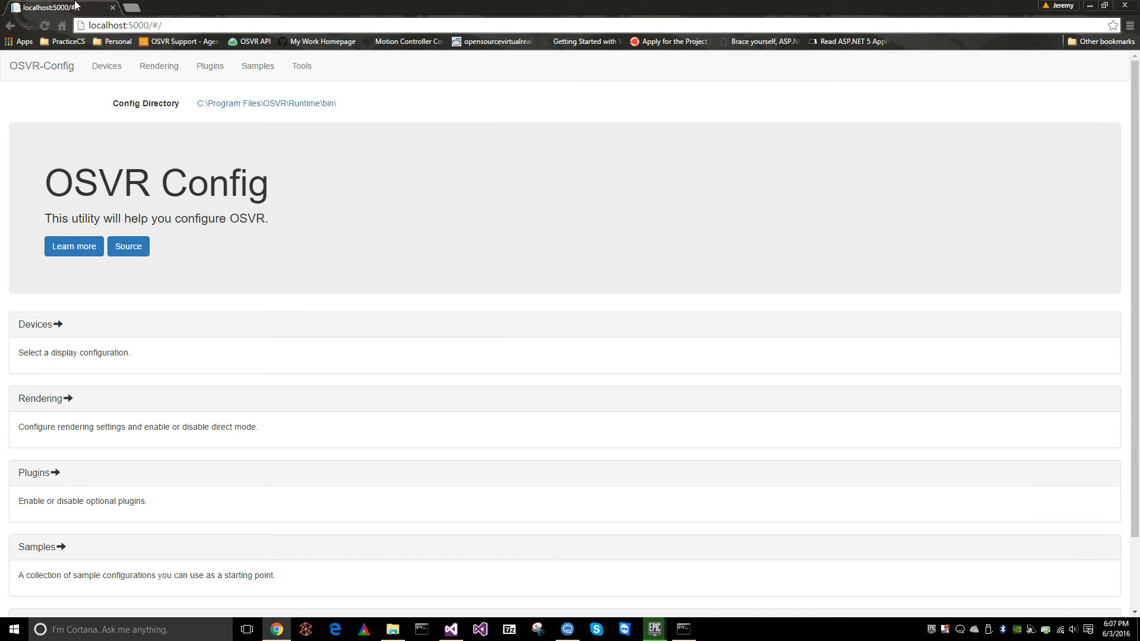
pyautogui.click(129, 7)
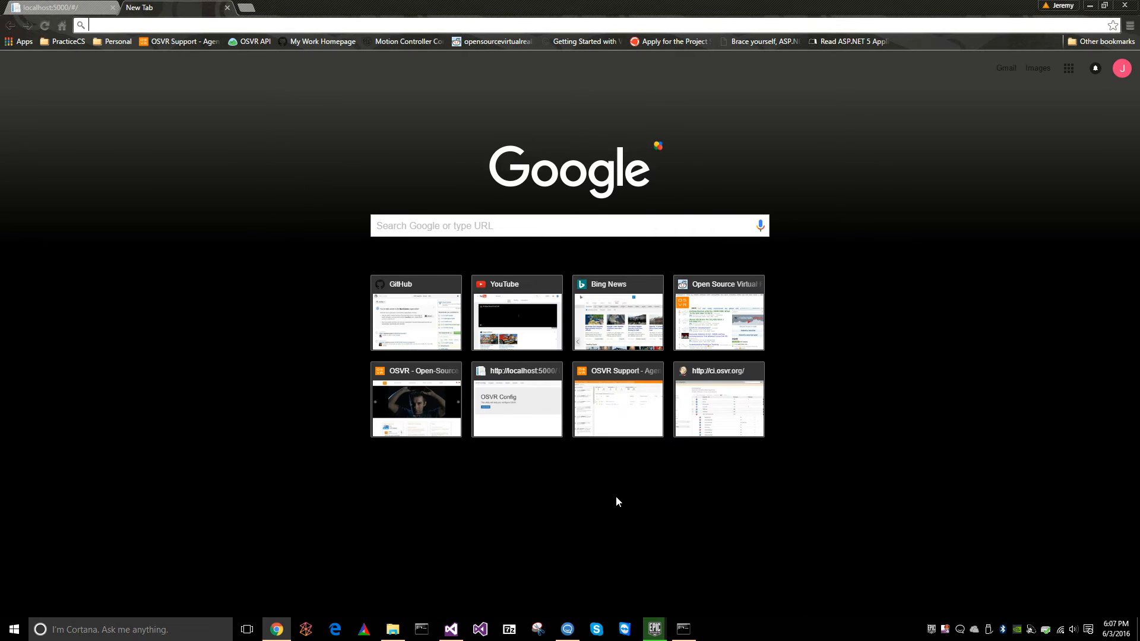
pyautogui.click(416, 408)
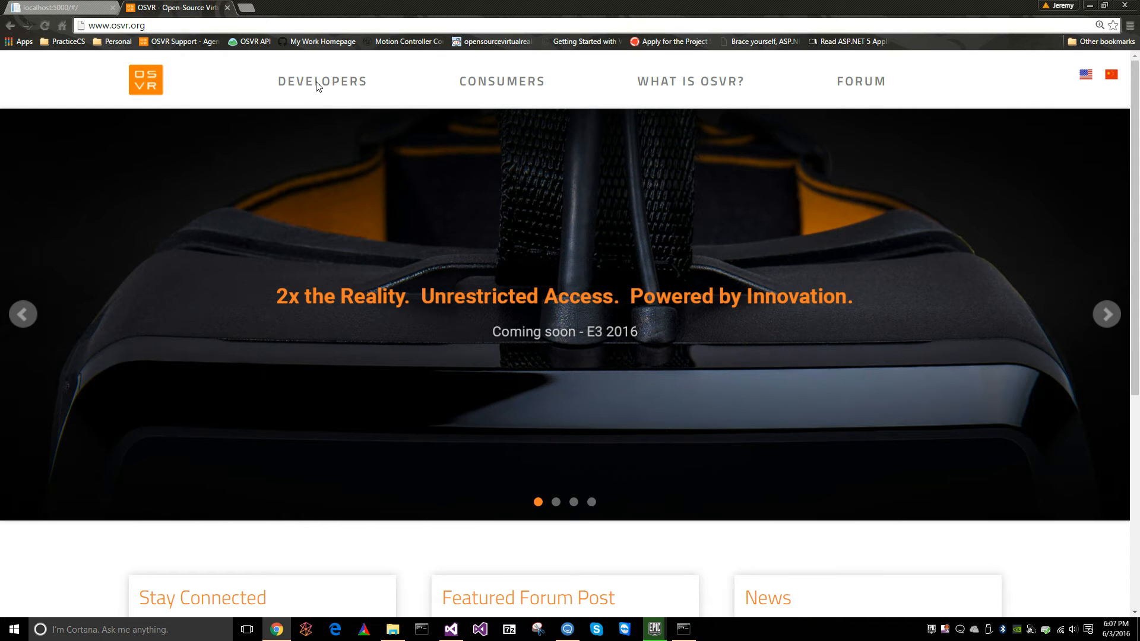
pyautogui.click(316, 83)
pyautogui.click(364, 144)
pyautogui.scroll(-2, 380, 465)
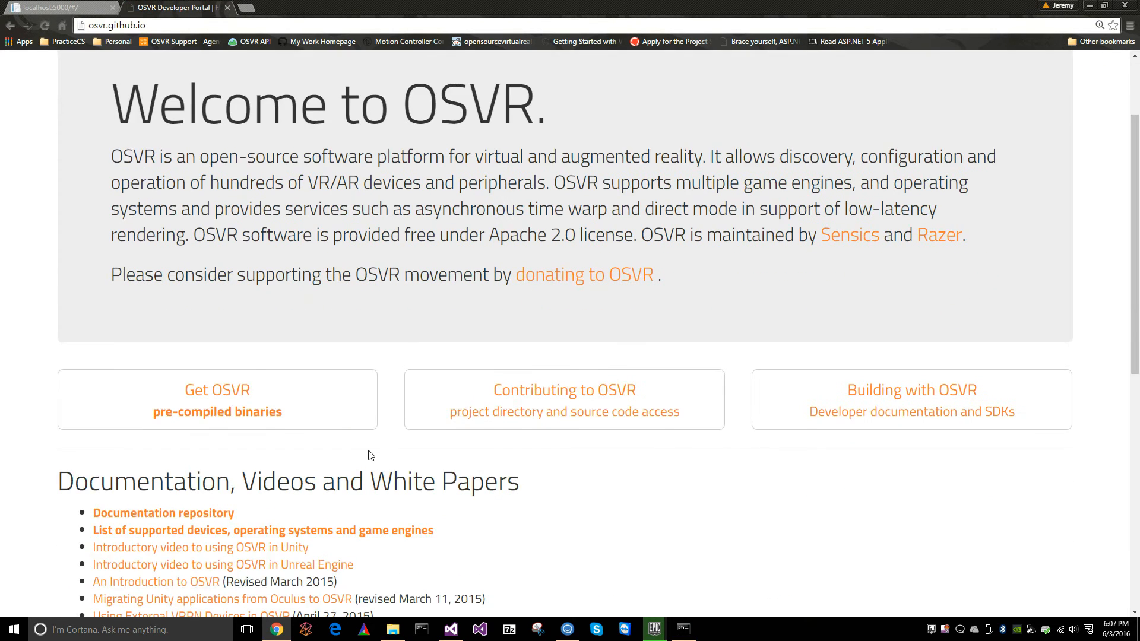
# Open the Get OSVR pre-compiled binaries page and review the Windows runtime, SDK and OSVR-Core downloads.
pyautogui.click(326, 402)
pyautogui.scroll(-3, 775, 429)
pyautogui.scroll(3, 775, 428)
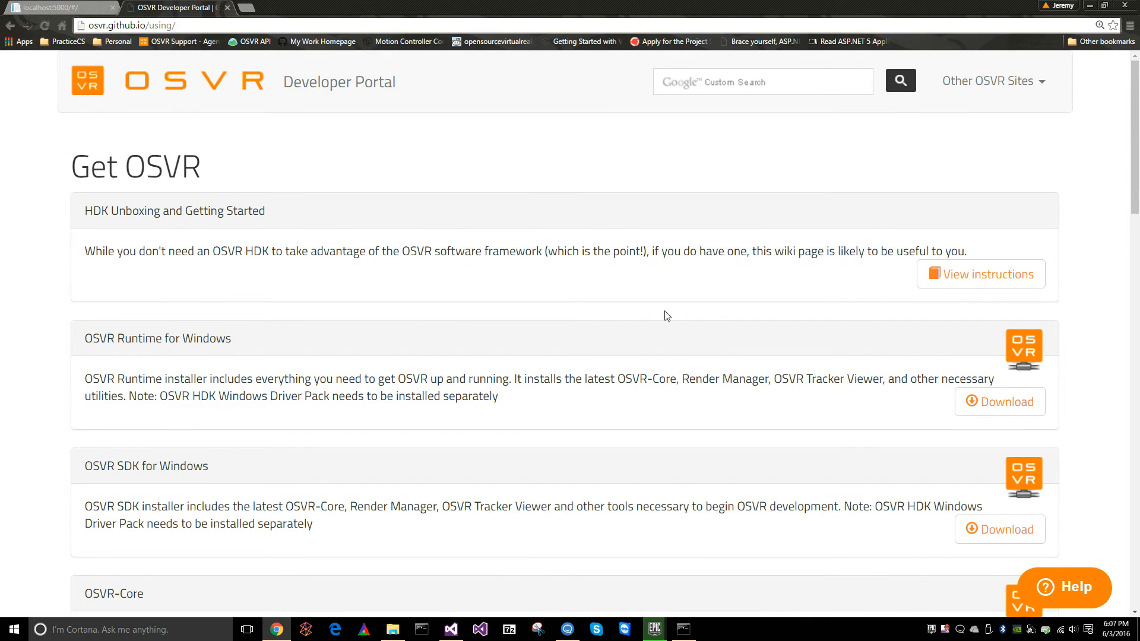
pyautogui.scroll(-5, 762, 324)
pyautogui.scroll(4, 512, 400)
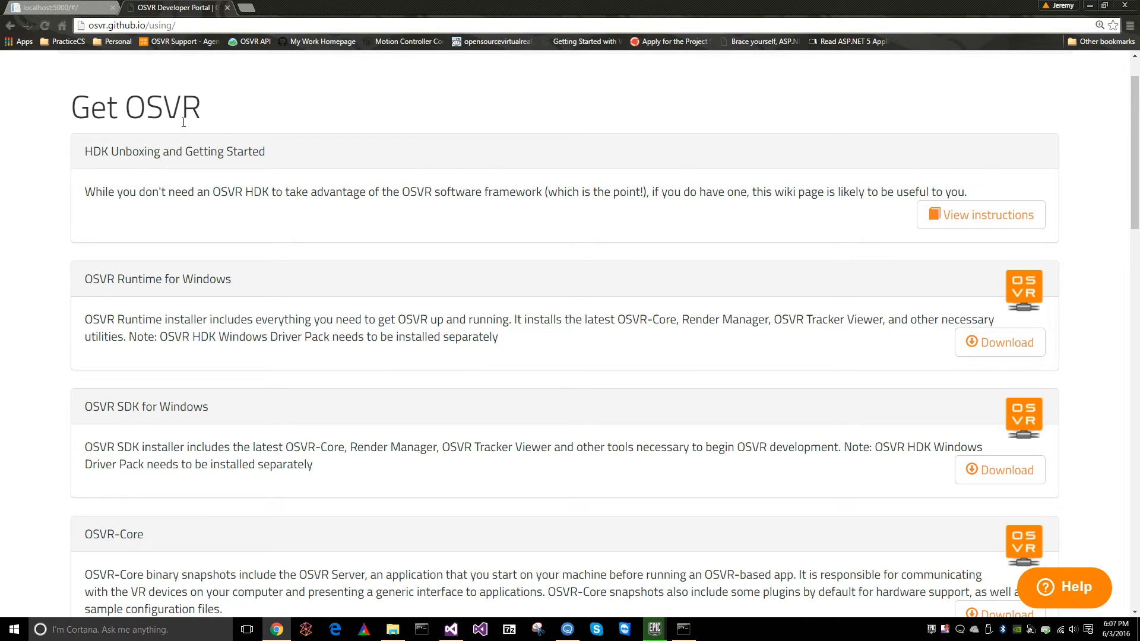
# Switch to File Explorer, show the full path of the OSVR Runtime bin folder and select OSVR-Config.exe.
pyautogui.click(386, 633)
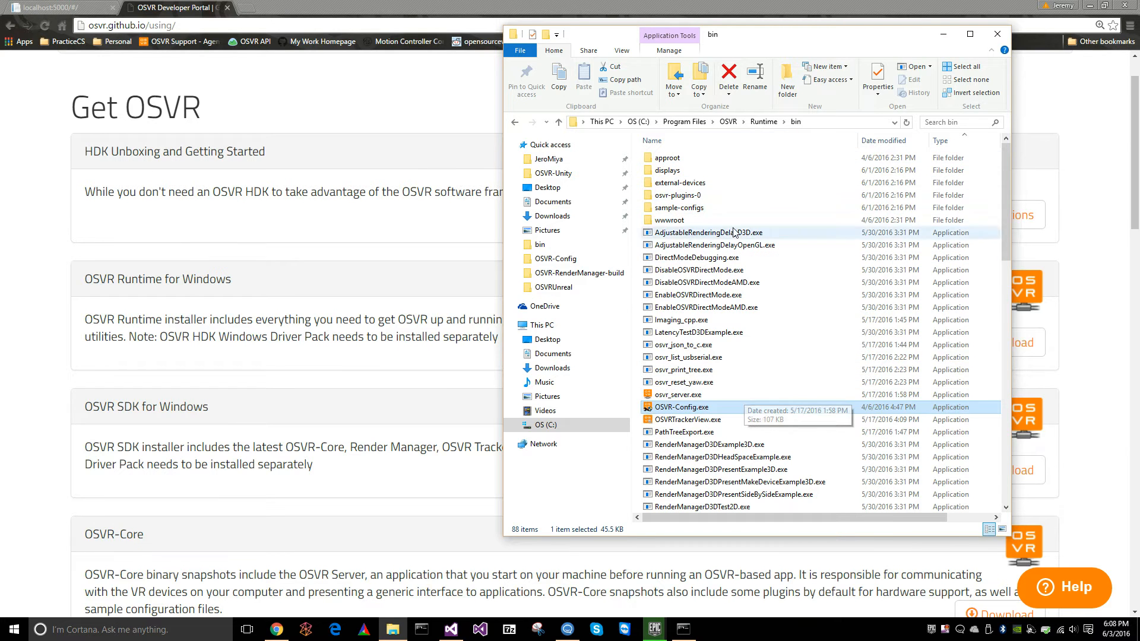
pyautogui.click(837, 122)
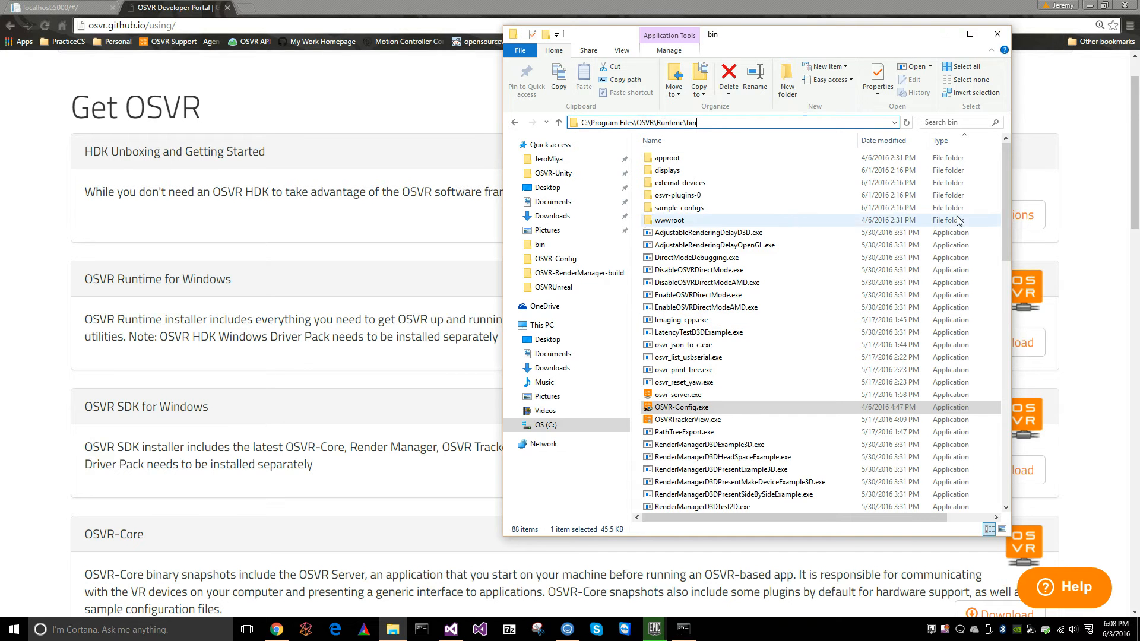
pyautogui.moveTo(1006, 201); pyautogui.dragTo(1007, 237)
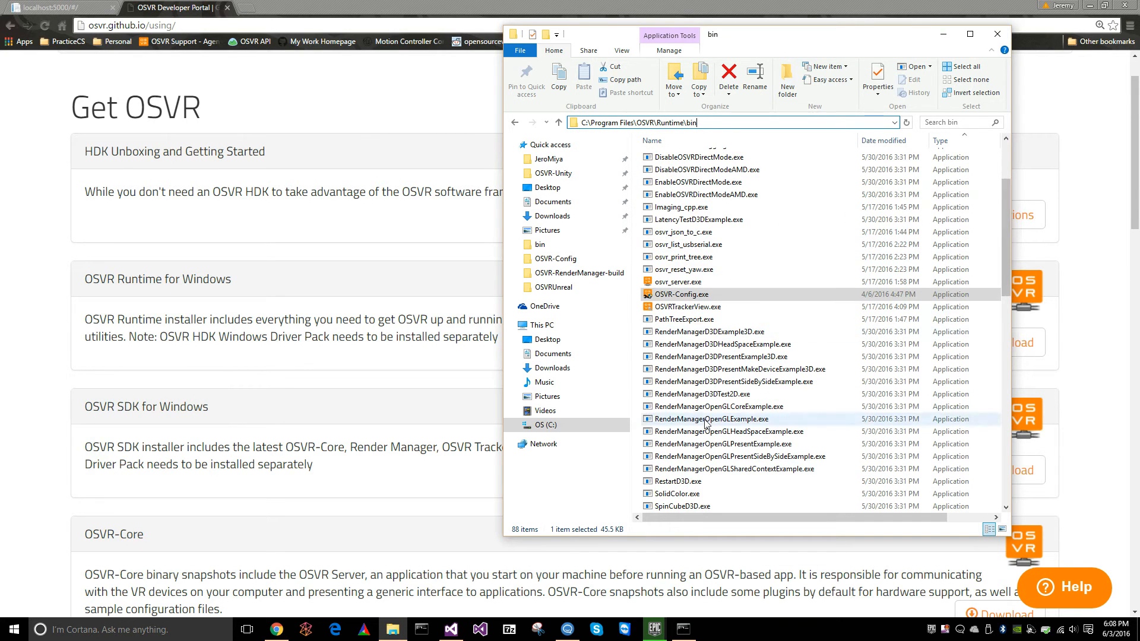
pyautogui.click(686, 295)
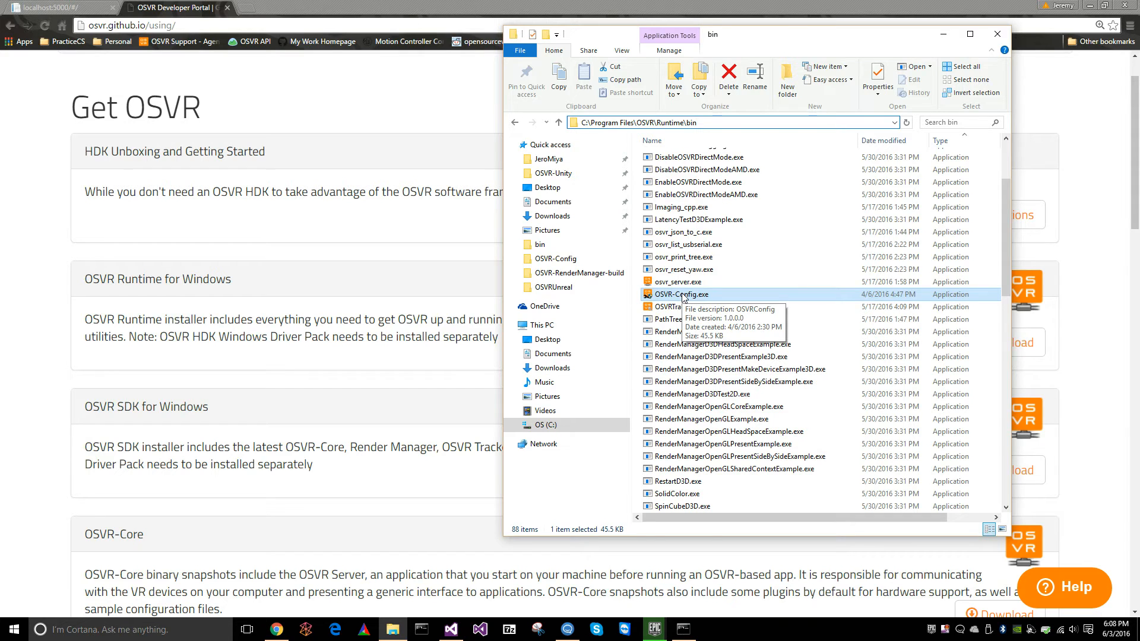
# Return to the OSVR Config home page in the browser and review its config directory and section overview.
pyautogui.click(205, 251)
pyautogui.click(31, 6)
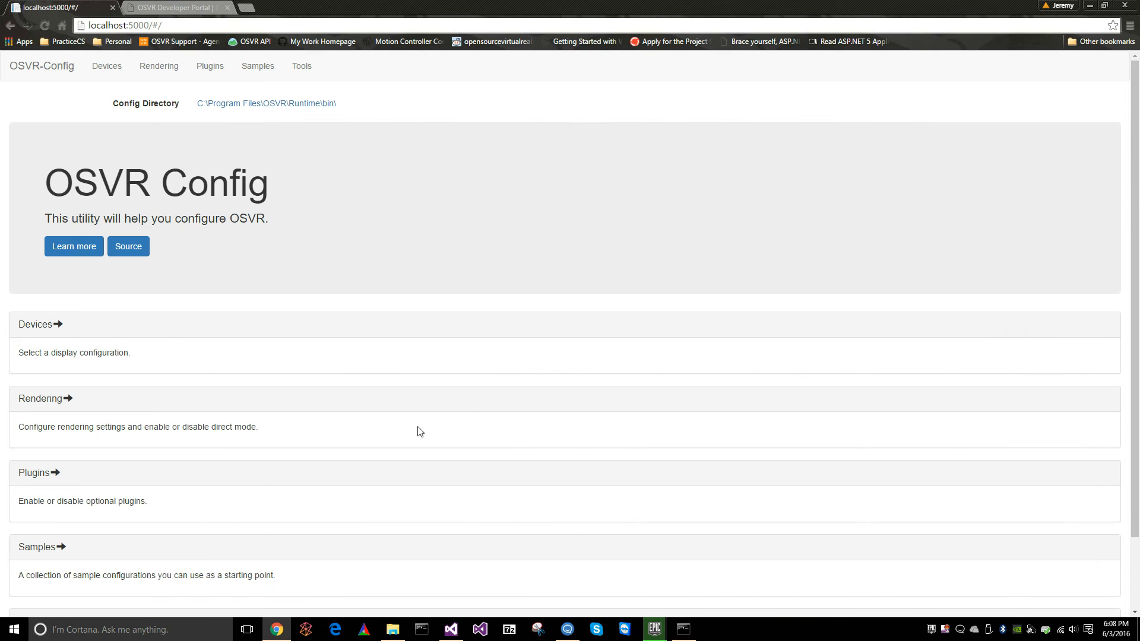
pyautogui.scroll(-2, 407, 378)
pyautogui.scroll(2, 402, 356)
pyautogui.scroll(-2, 481, 257)
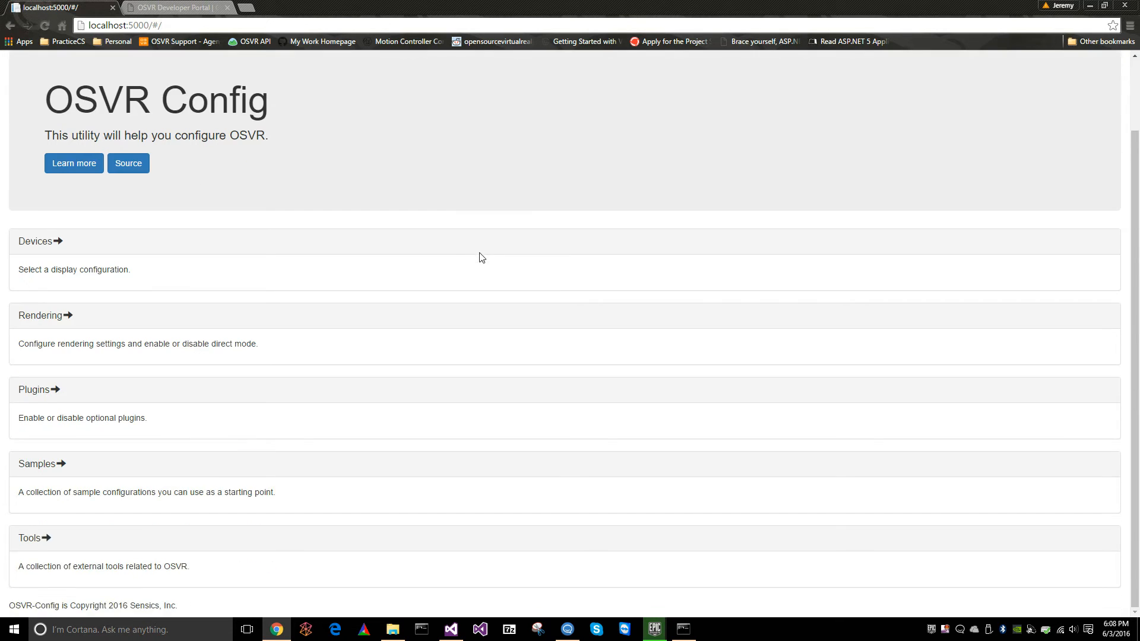
pyautogui.scroll(2, 301, 356)
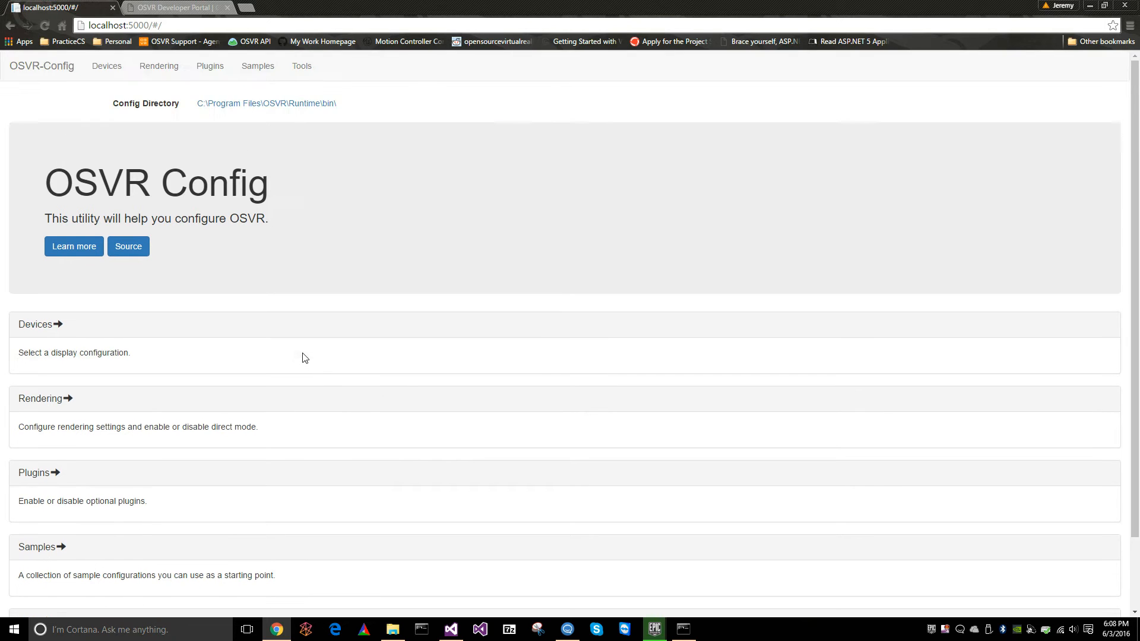
pyautogui.scroll(-2, 297, 514)
pyautogui.scroll(2, 375, 366)
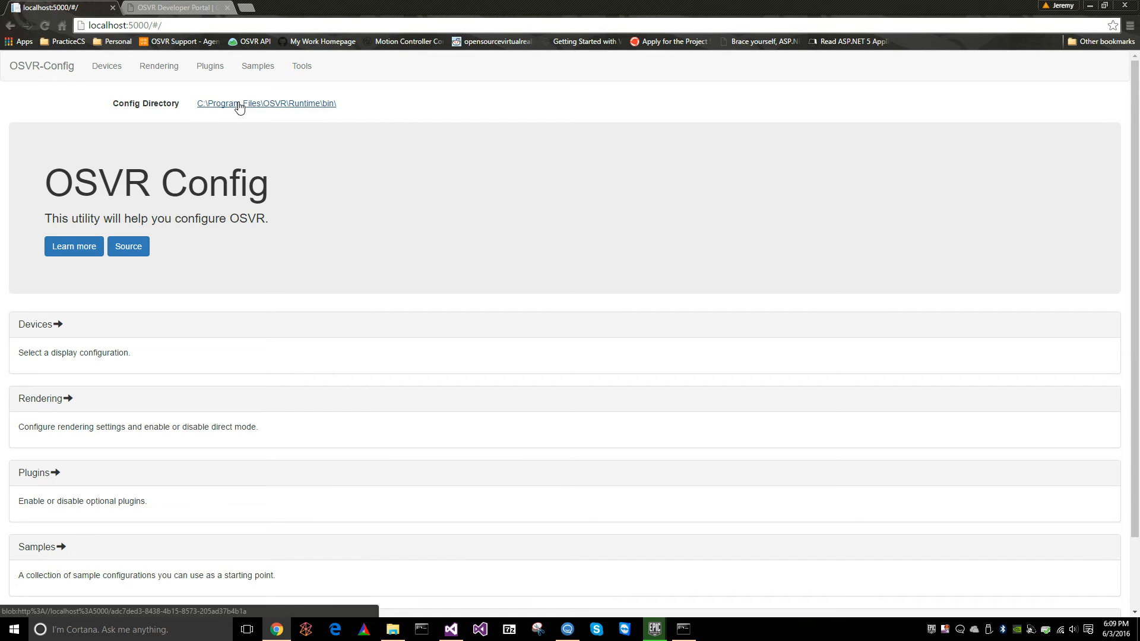
pyautogui.scroll(-2, 354, 285)
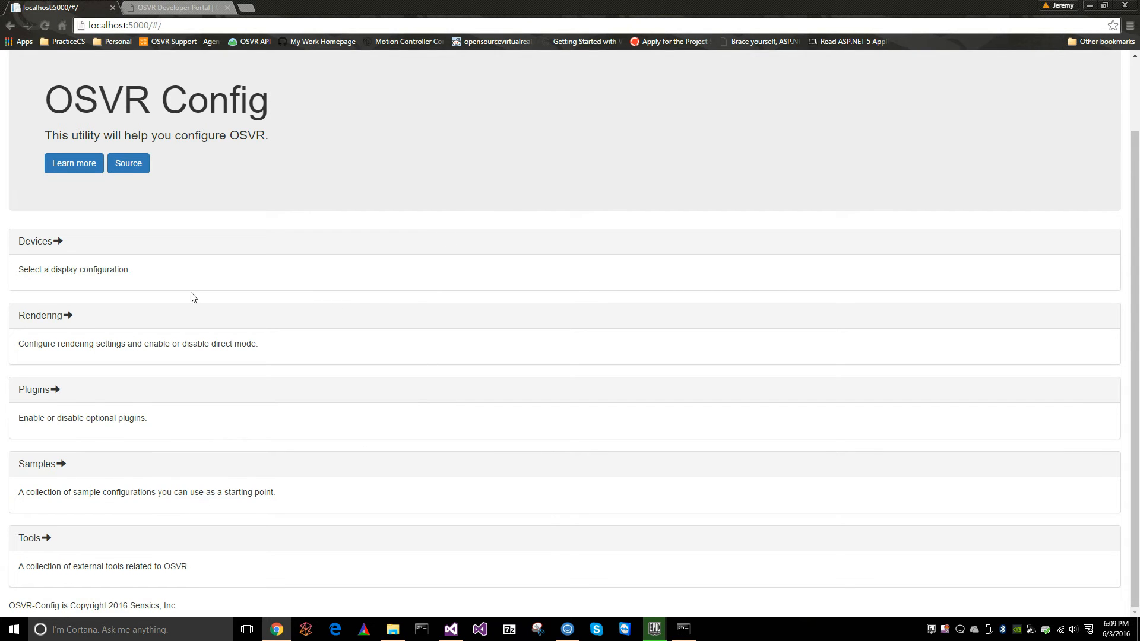
pyautogui.scroll(2, 378, 253)
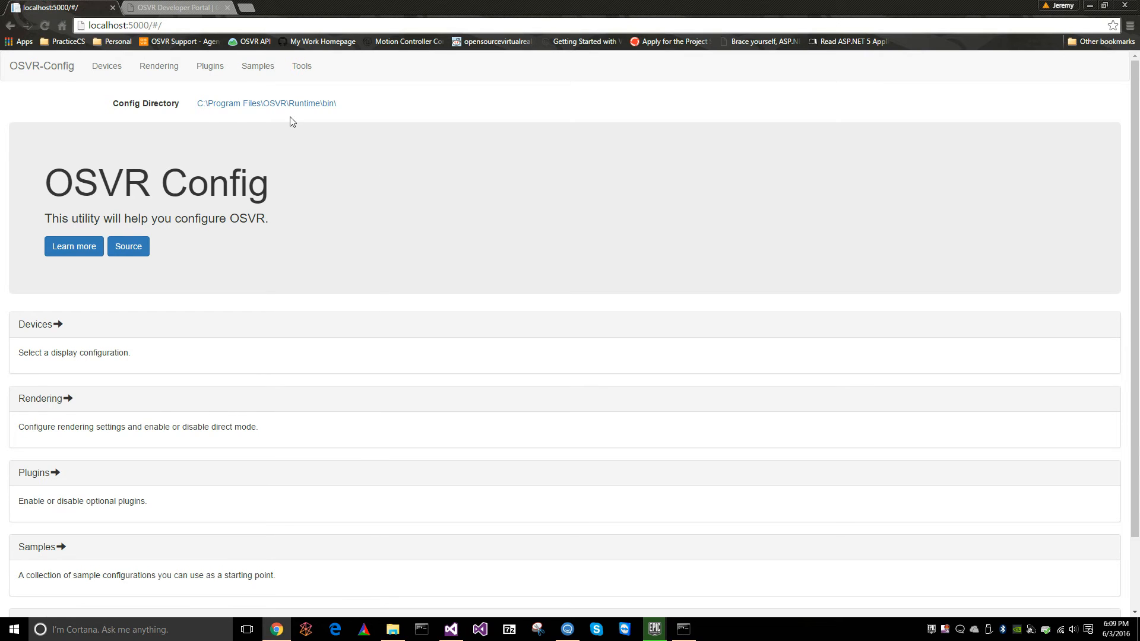
# Open the Samples page and browse the list of sample server configurations, including the HDK12 and HDK13 variants.
pyautogui.click(257, 67)
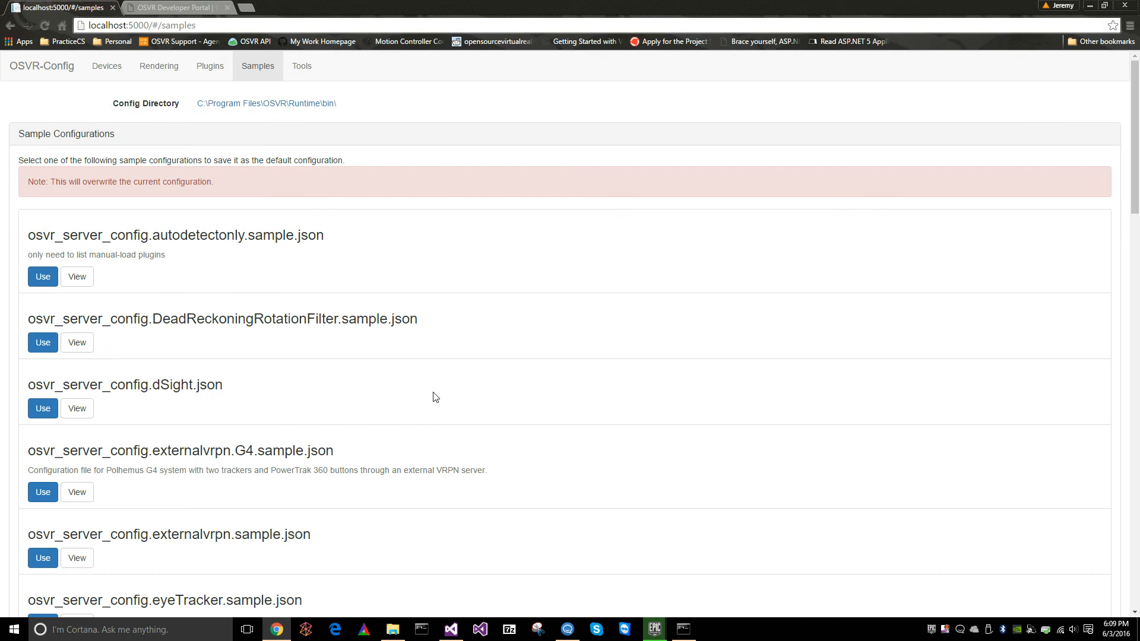
pyautogui.scroll(-4, 389, 437)
pyautogui.scroll(-11, 526, 498)
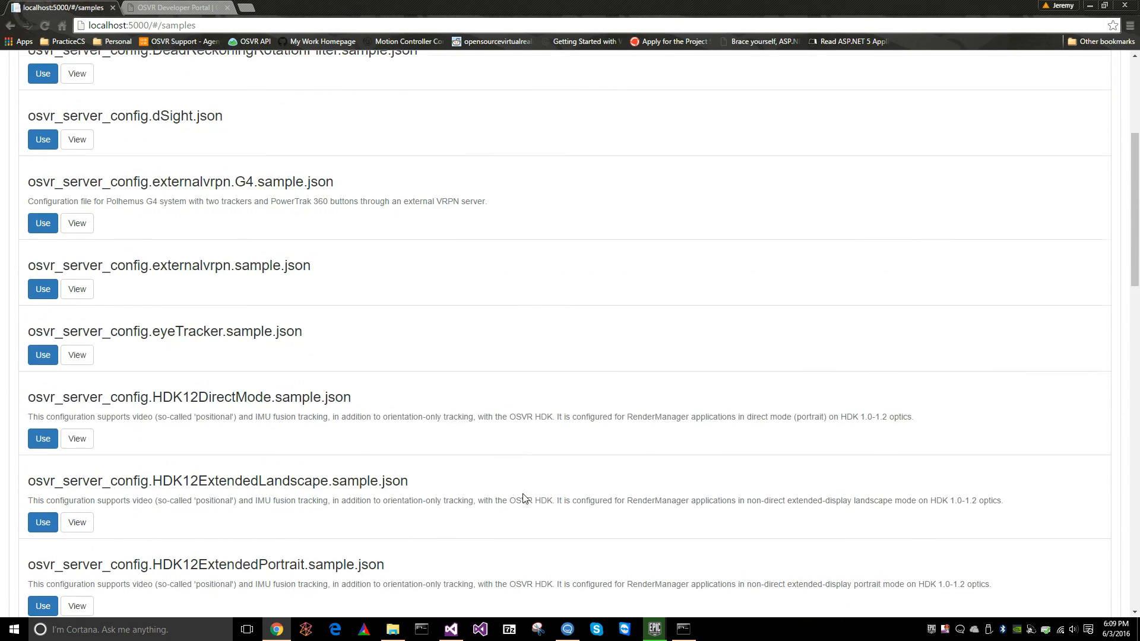
pyautogui.scroll(-1, 524, 503)
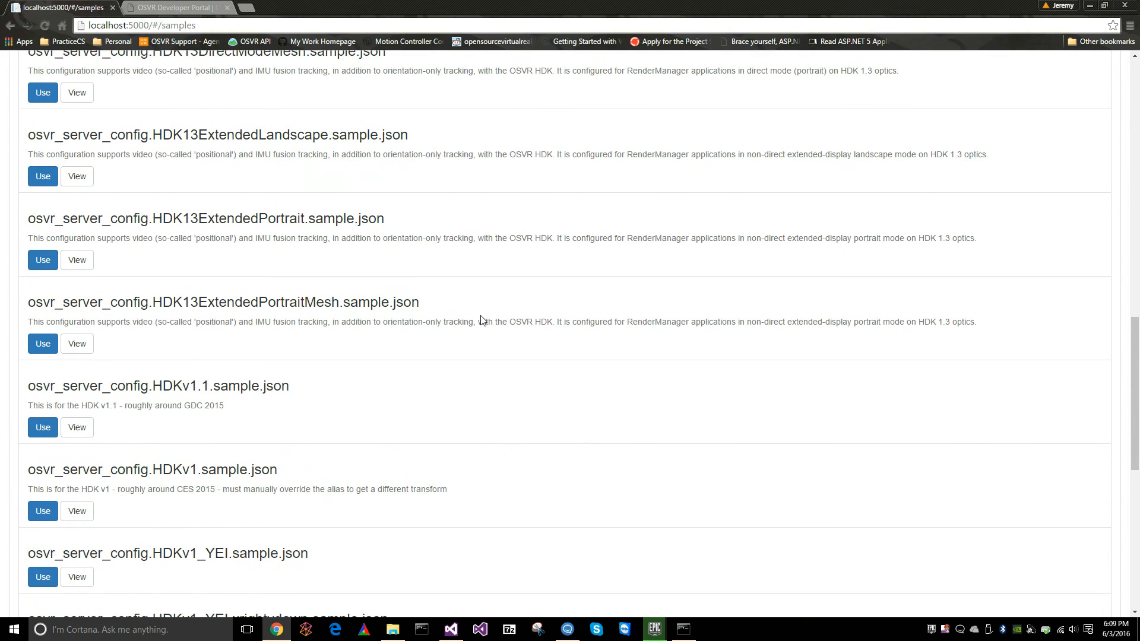
pyautogui.scroll(15, 344, 267)
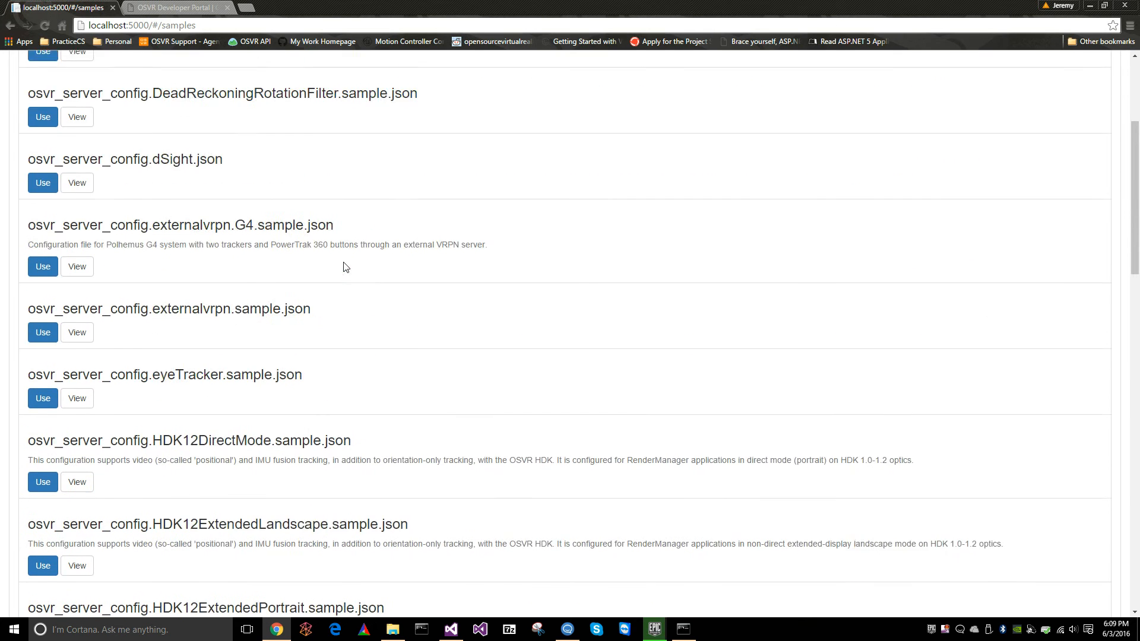
pyautogui.scroll(-3, 216, 387)
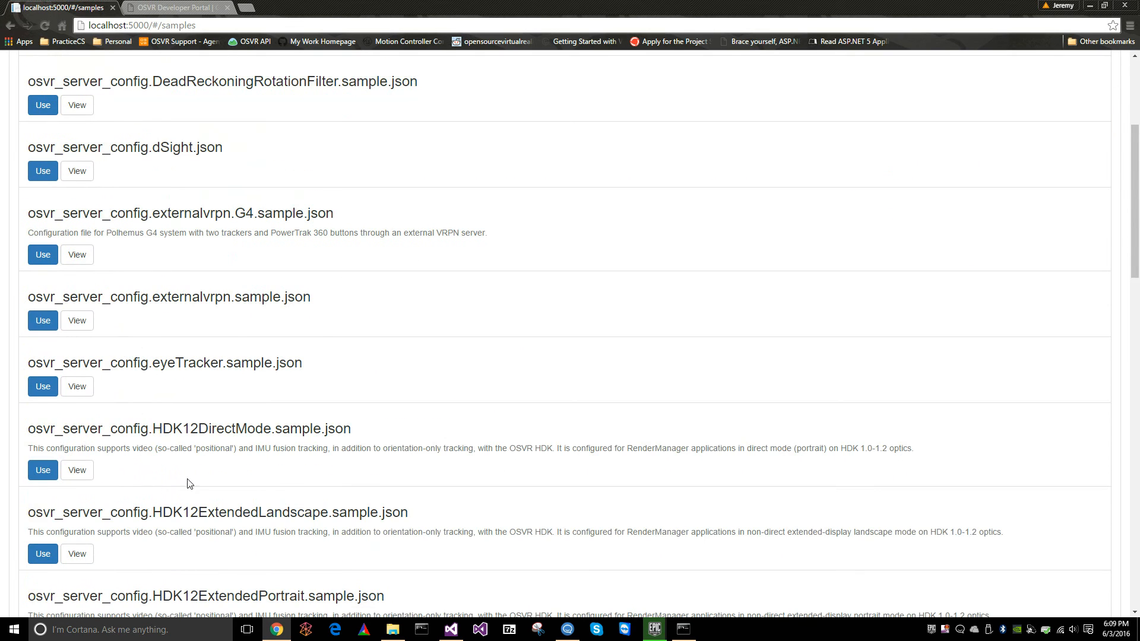
pyautogui.scroll(-2, 271, 506)
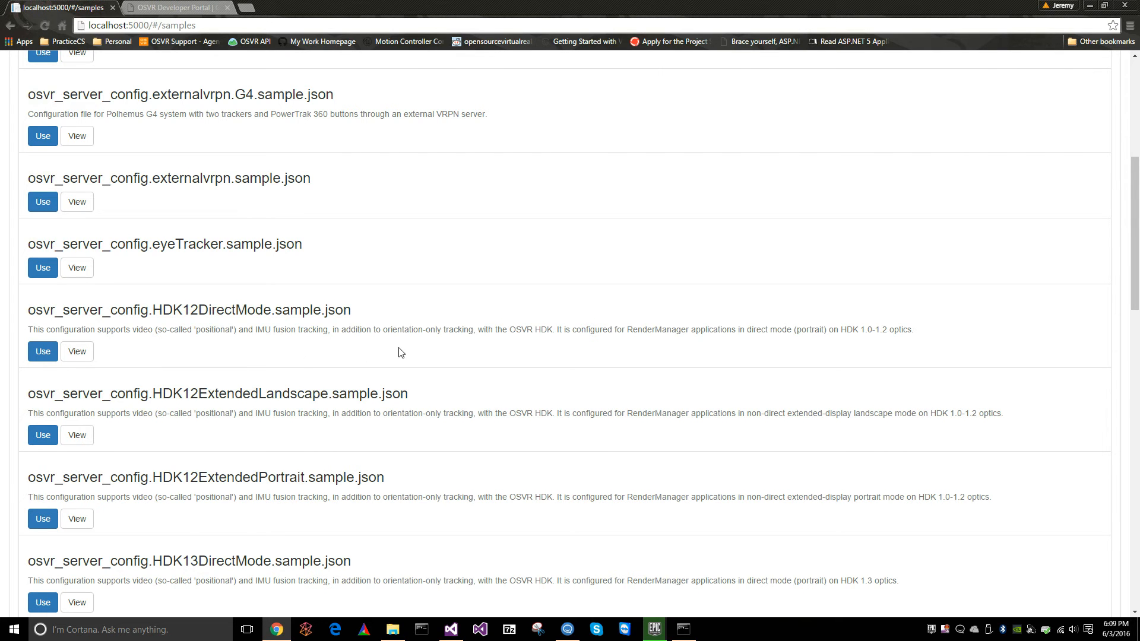
pyautogui.scroll(-2, 462, 340)
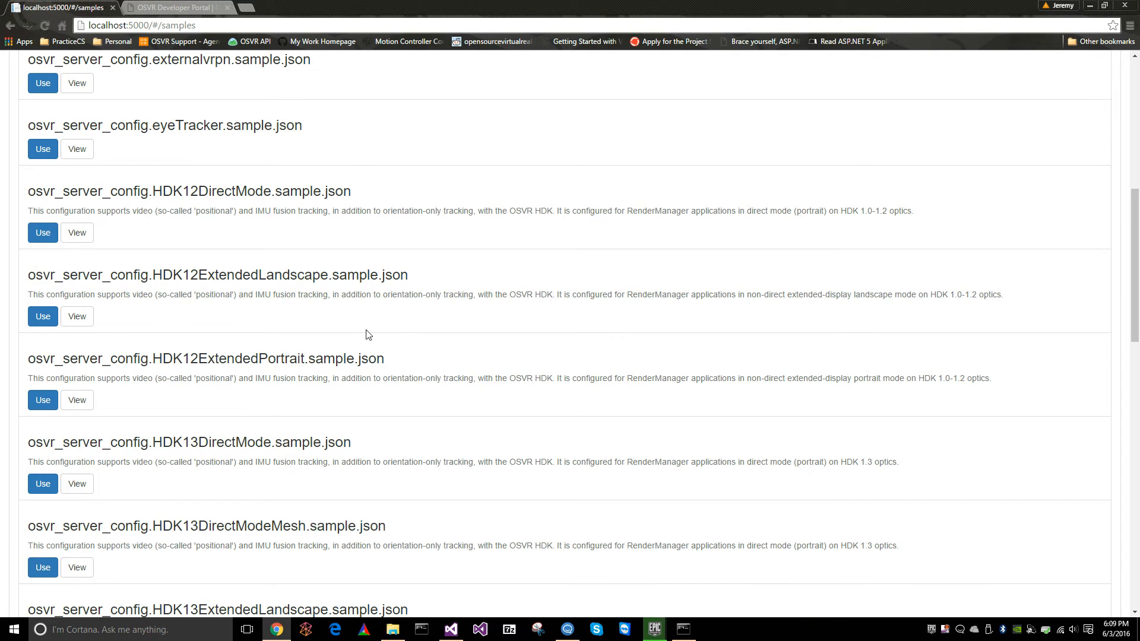
pyautogui.scroll(-16, 552, 342)
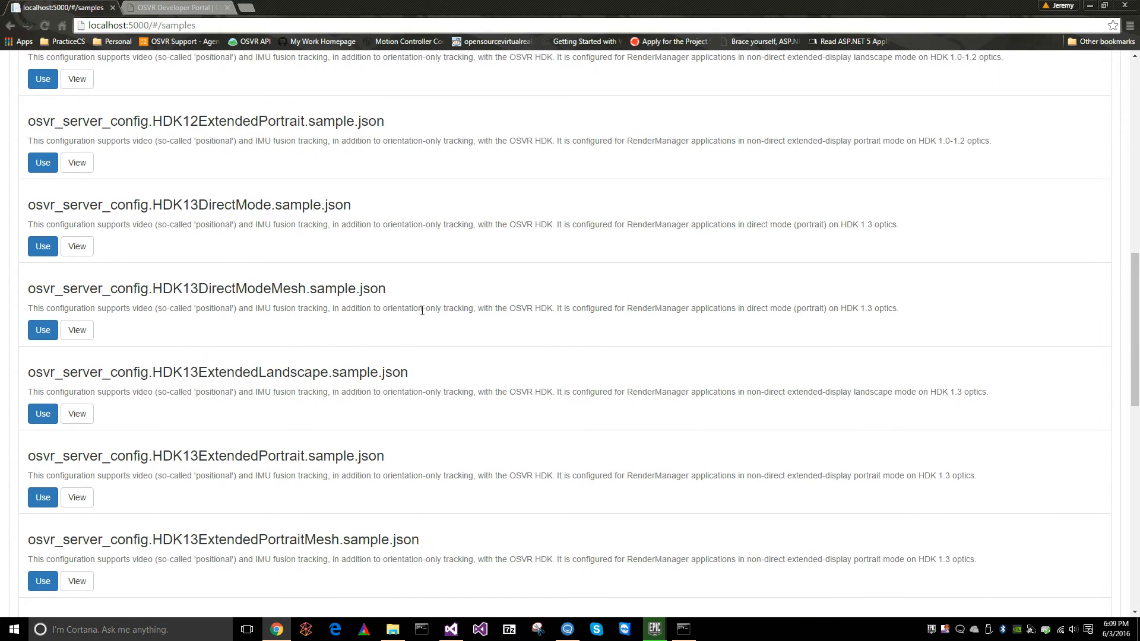
pyautogui.scroll(7, 410, 382)
pyautogui.scroll(10, 412, 337)
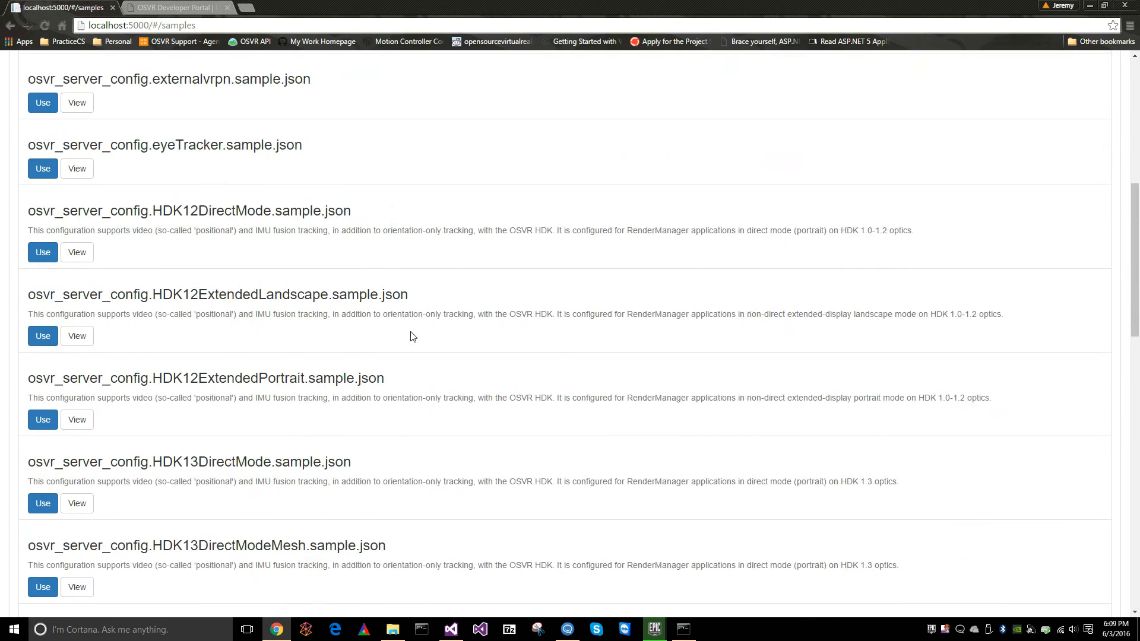
# View the JSON contents of the autodetectonly and dSight sample configurations.
pyautogui.click(74, 285)
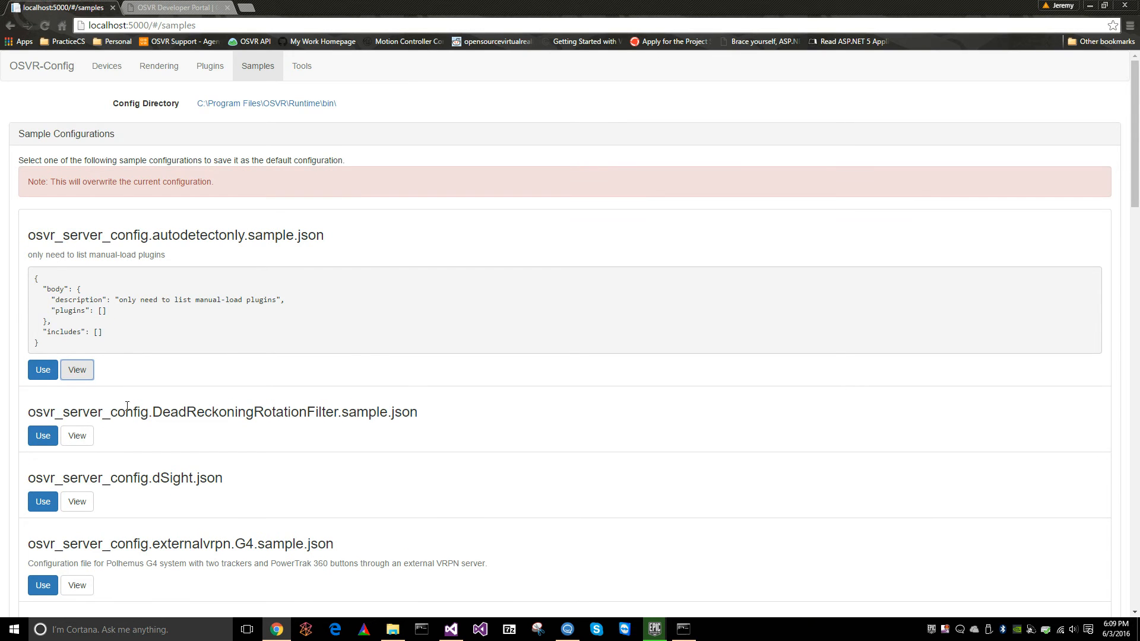
pyautogui.scroll(-4, 126, 416)
pyautogui.click(88, 265)
pyautogui.scroll(-2, 94, 270)
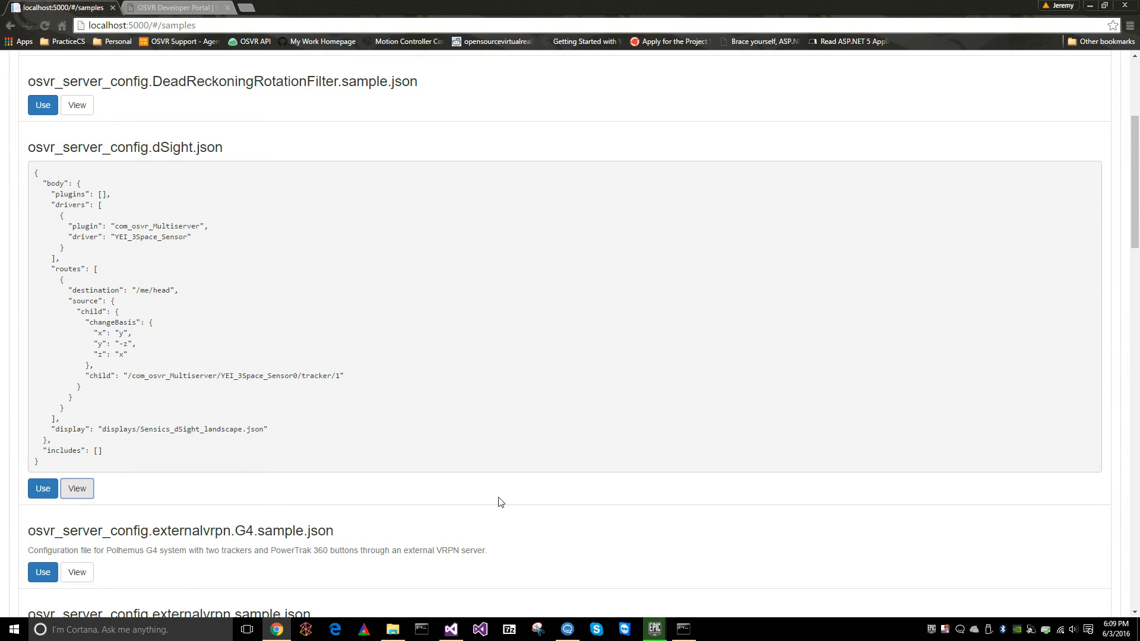
pyautogui.scroll(-2, 253, 395)
pyautogui.scroll(-4, 164, 469)
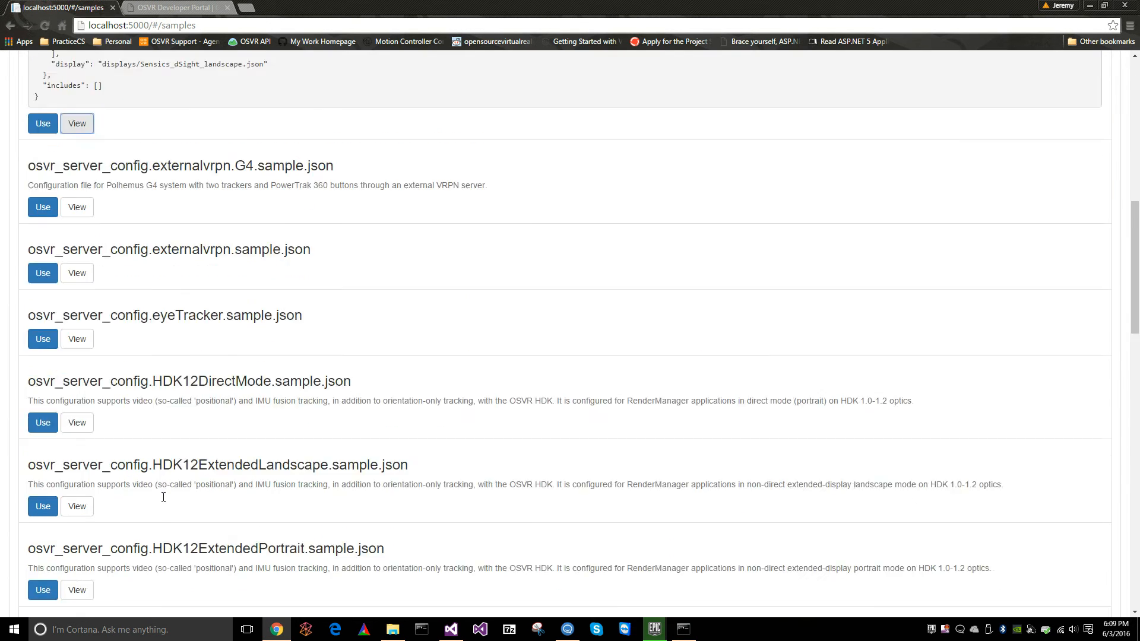
pyautogui.scroll(8, 178, 396)
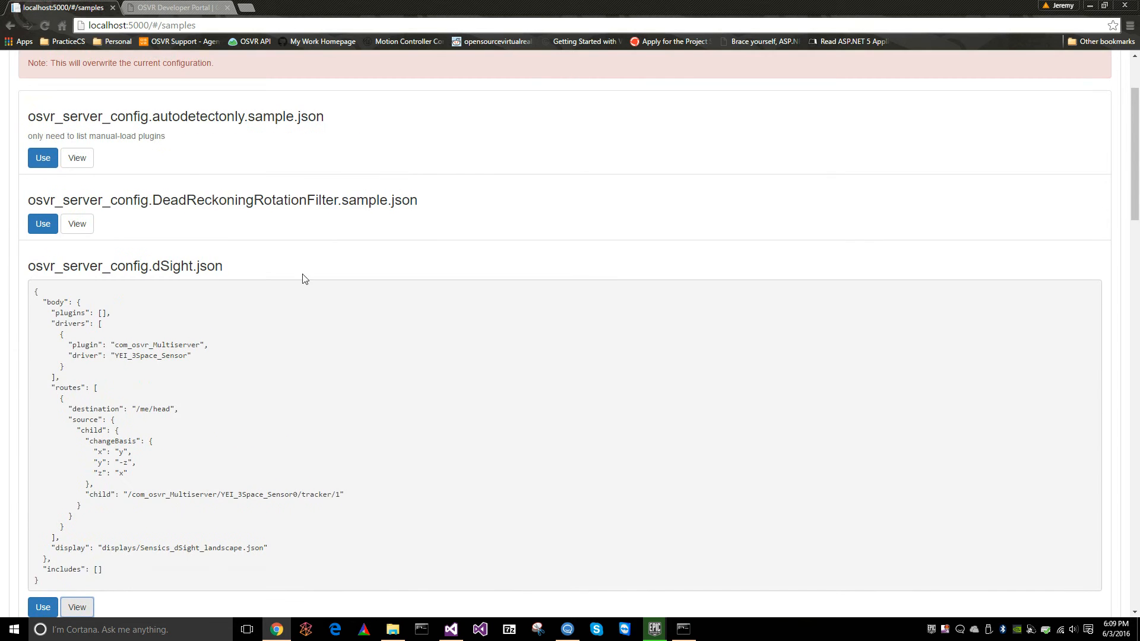
# View the JSON contents of the HDK13ExtendedPortrait sample configuration, then reload the Samples page.
pyautogui.scroll(-10, 298, 363)
pyautogui.scroll(-6, 486, 433)
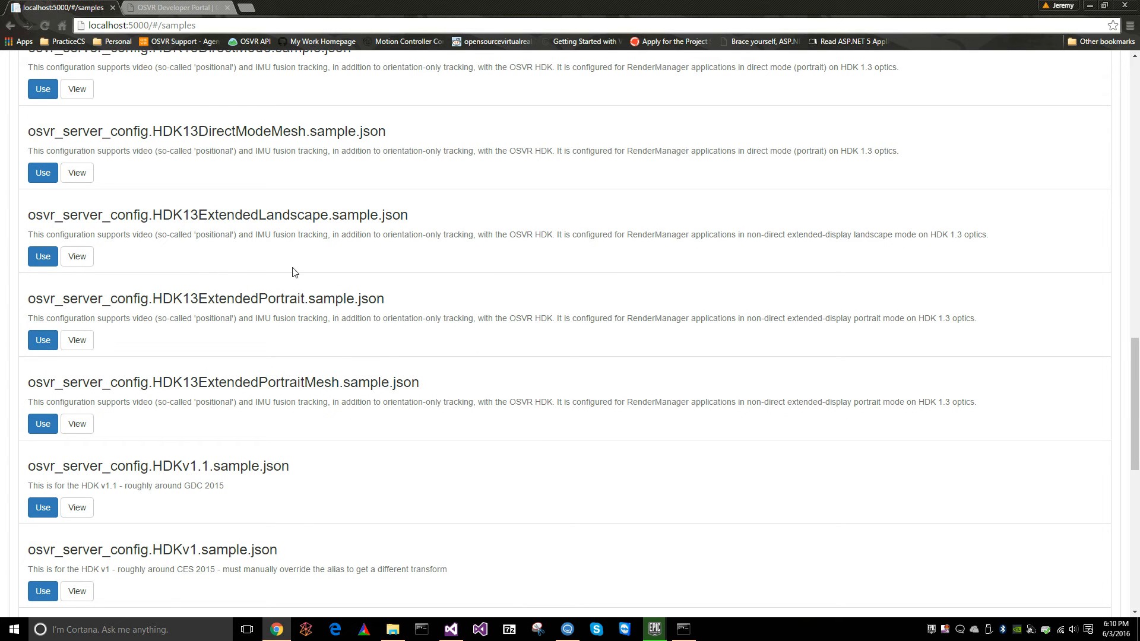
pyautogui.click(87, 340)
pyautogui.scroll(-7, 190, 320)
pyautogui.scroll(7, 190, 320)
pyautogui.rightClick(190, 321)
pyautogui.click(500, 152)
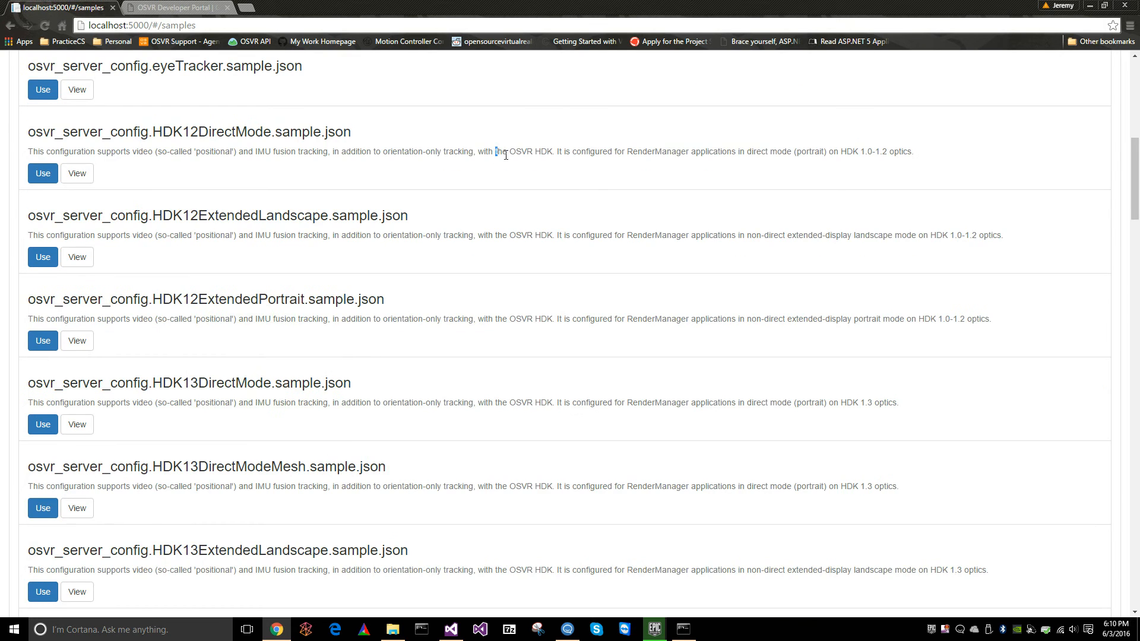
pyautogui.scroll(9, 509, 232)
pyautogui.click(45, 25)
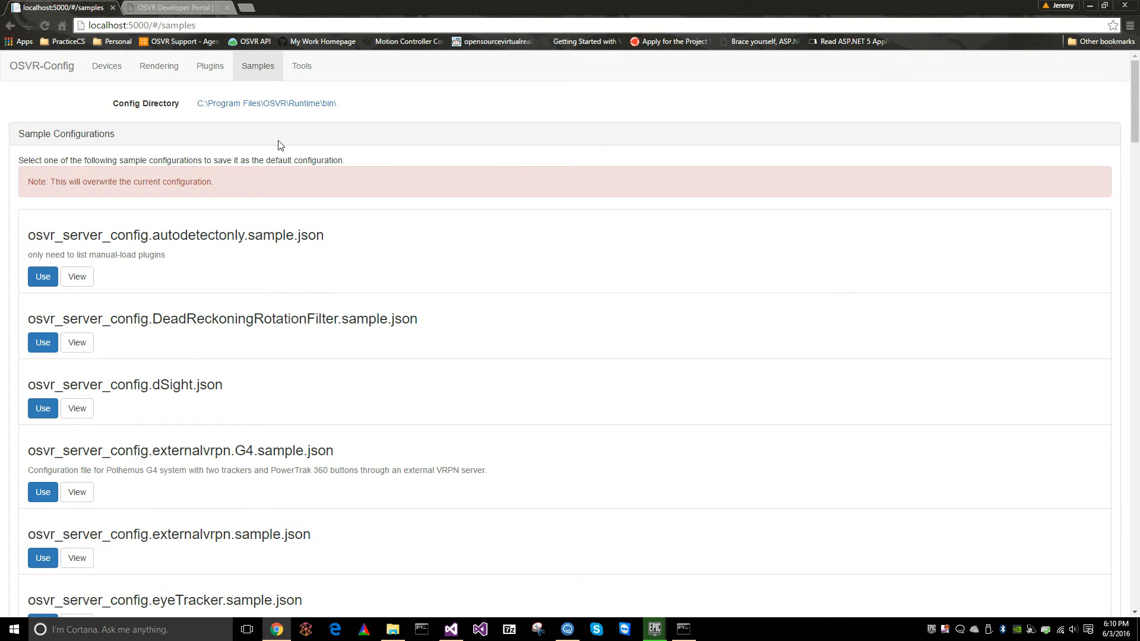
# Launch the OSVR Server from the Tools page and activate the Tracker Viewer's path field.
pyautogui.click(306, 68)
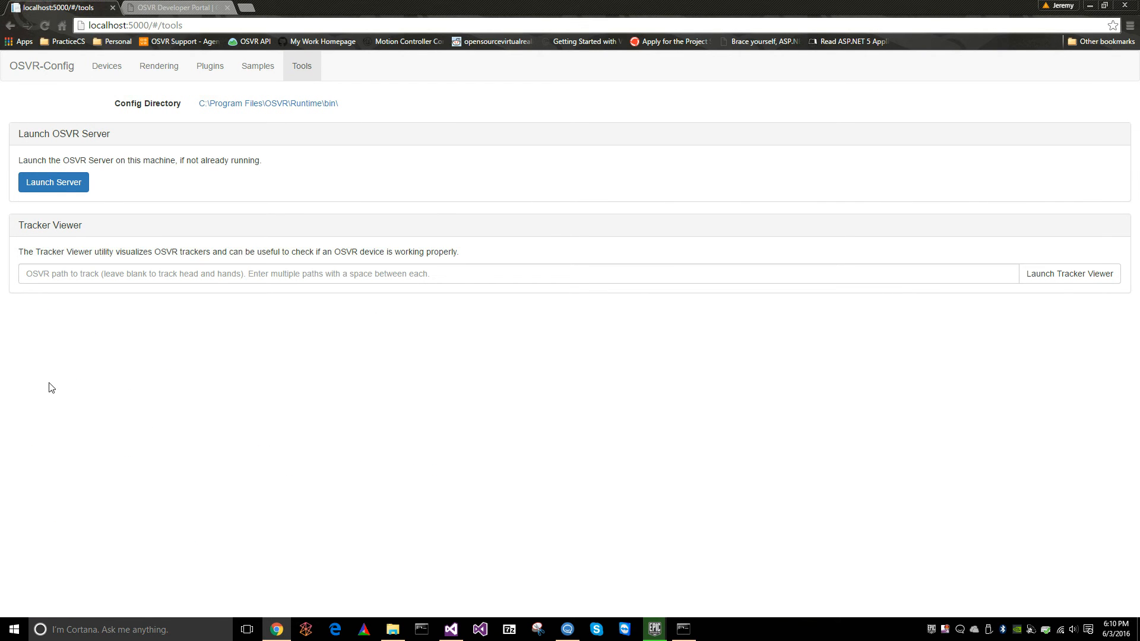
pyautogui.click(62, 190)
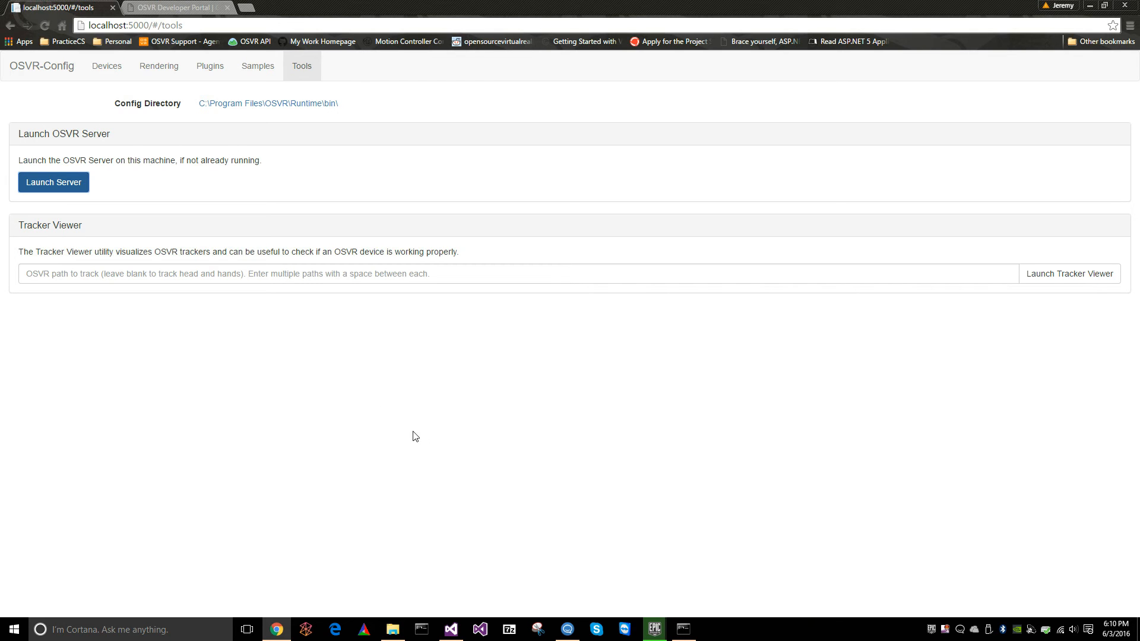
pyautogui.click(75, 272)
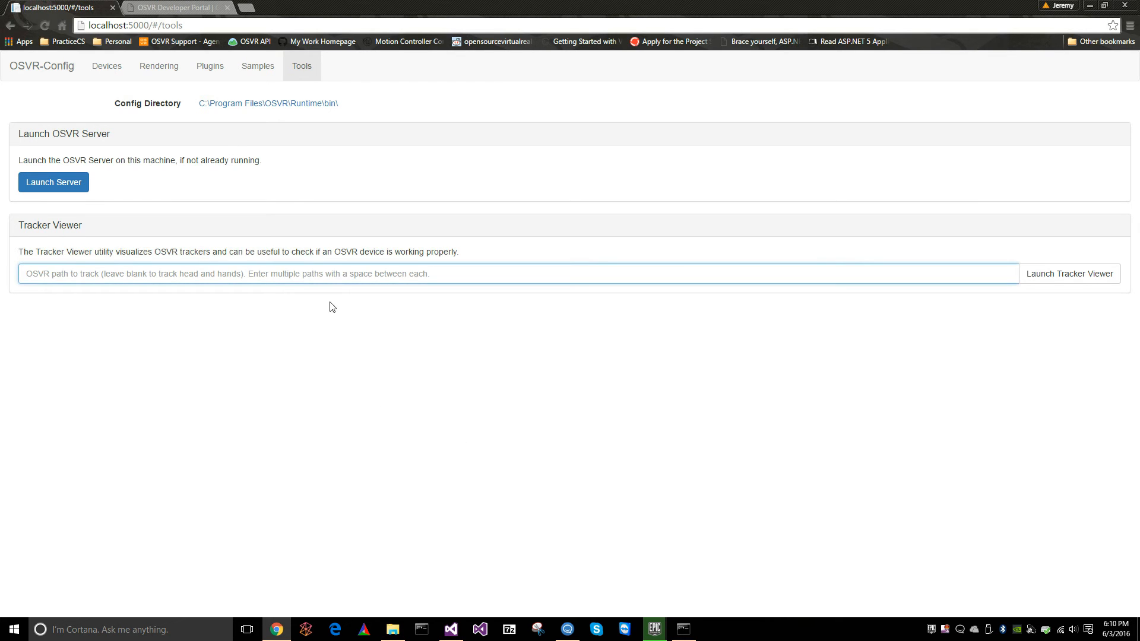
# Launch the Tracker Viewer with the path /me/head.
pyautogui.click(235, 337)
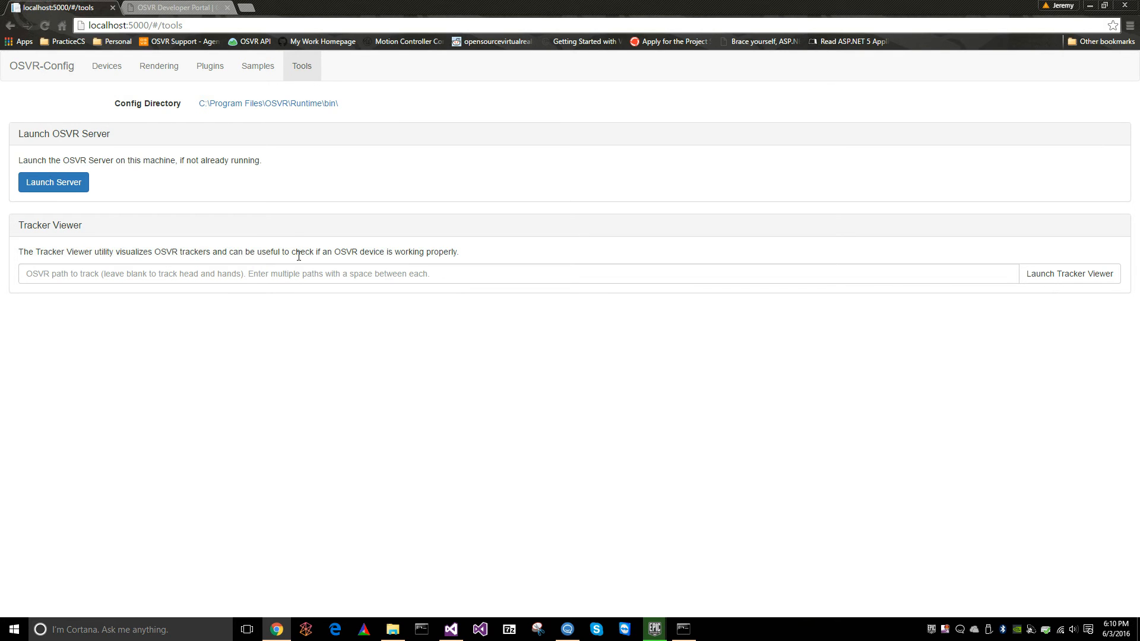
pyautogui.click(271, 274)
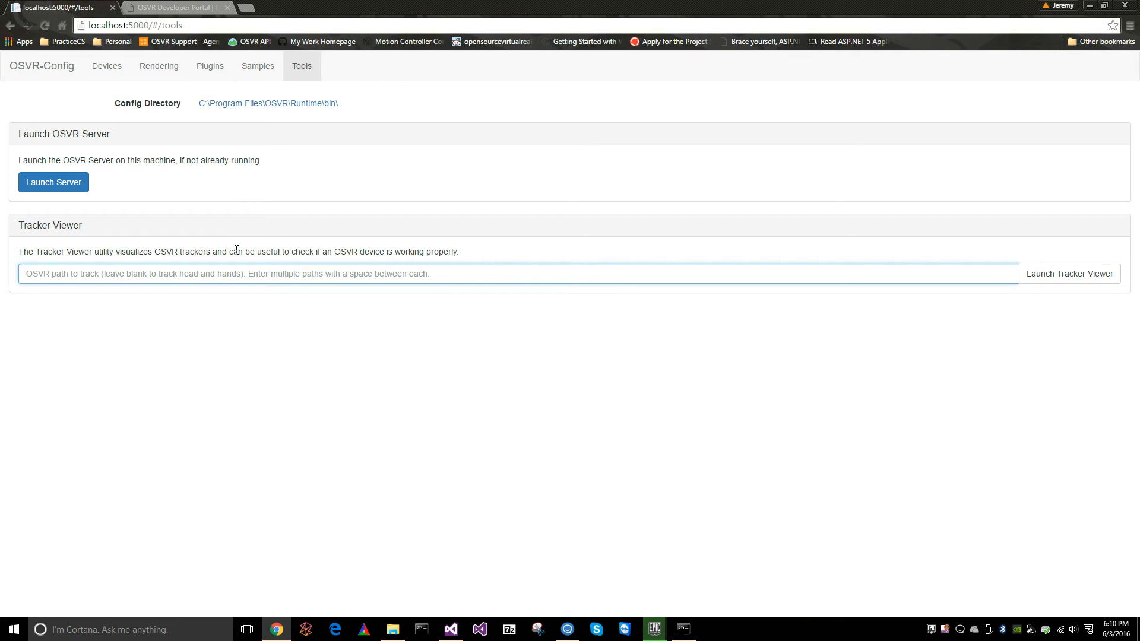
pyautogui.write('/me/head')
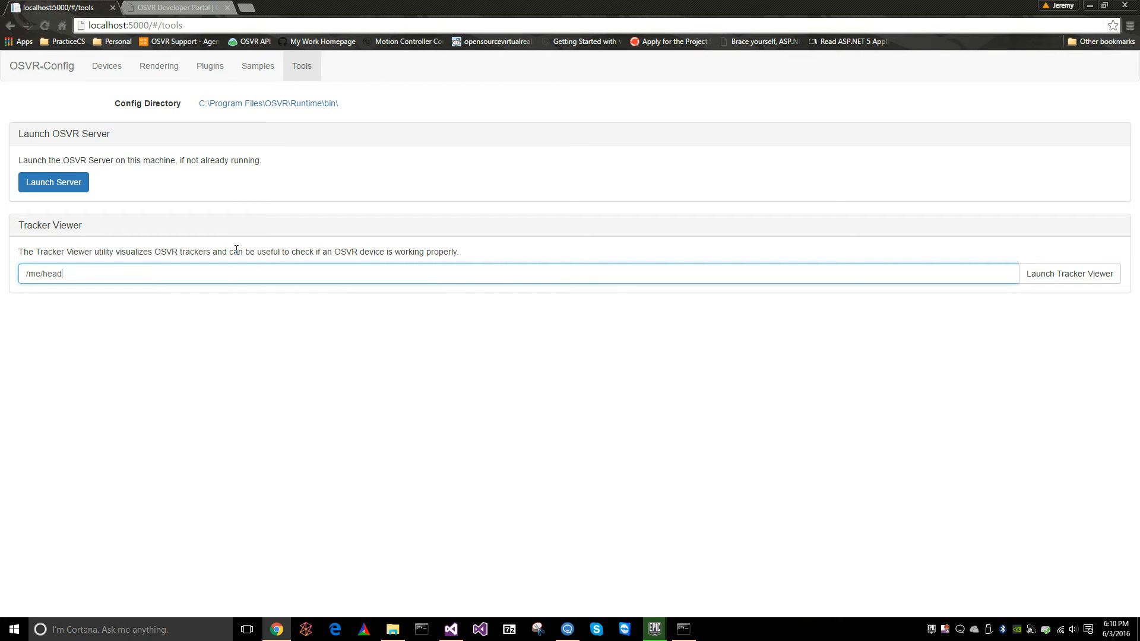
pyautogui.click(1081, 282)
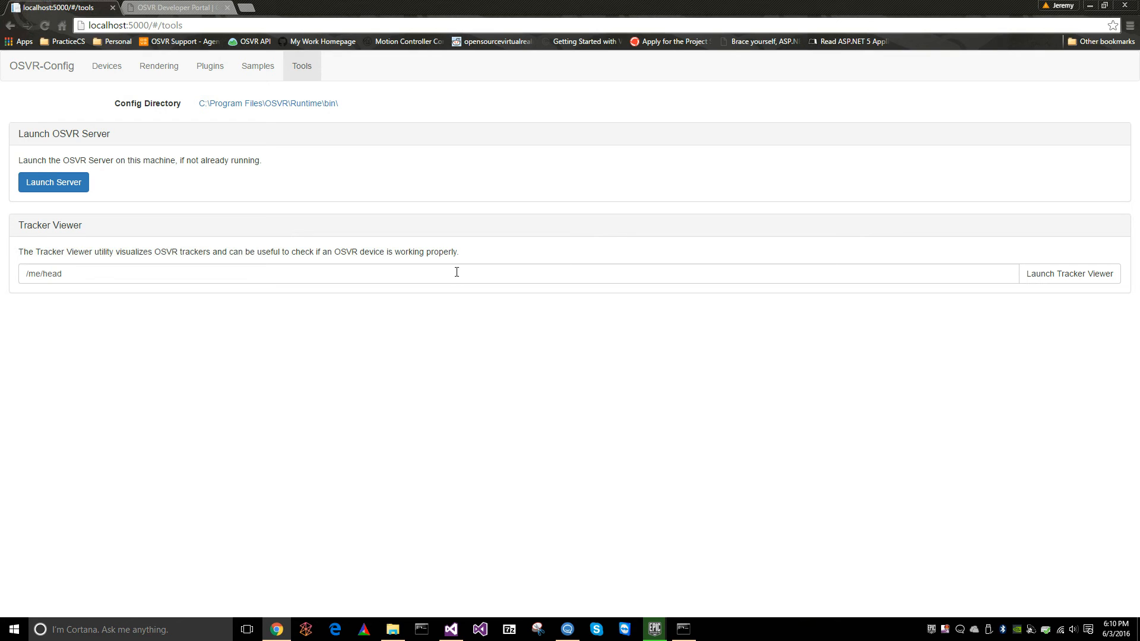
# Clear the Tracker Viewer's path field so that it is blank.
pyautogui.click(250, 282)
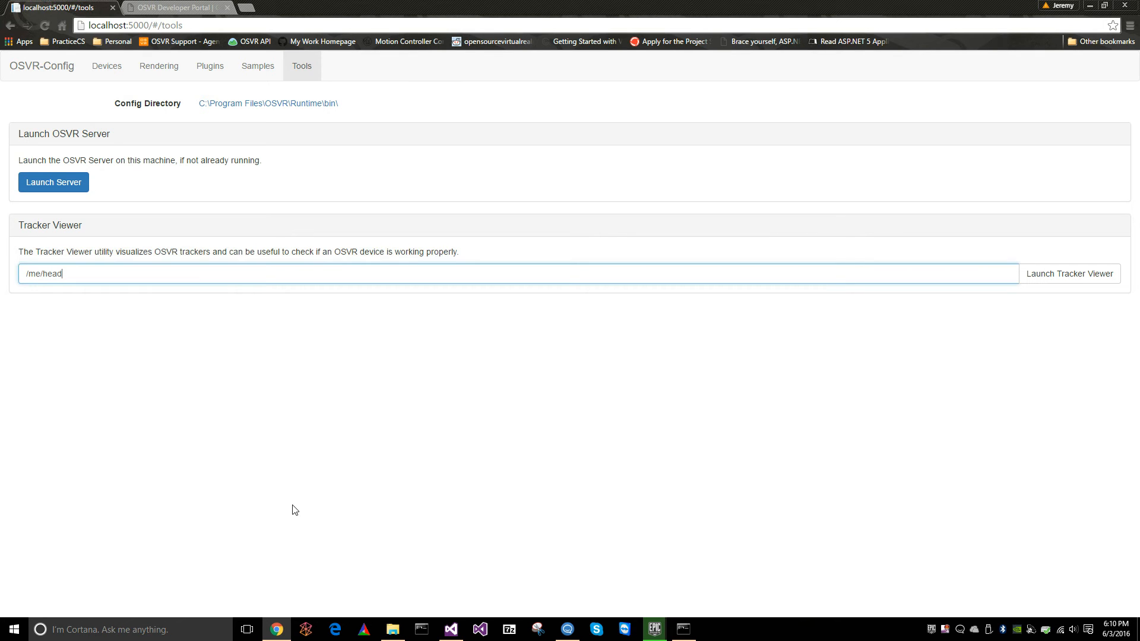
pyautogui.tripleClick(17, 275)
pyautogui.press('BackSpace')
pyautogui.click(317, 342)
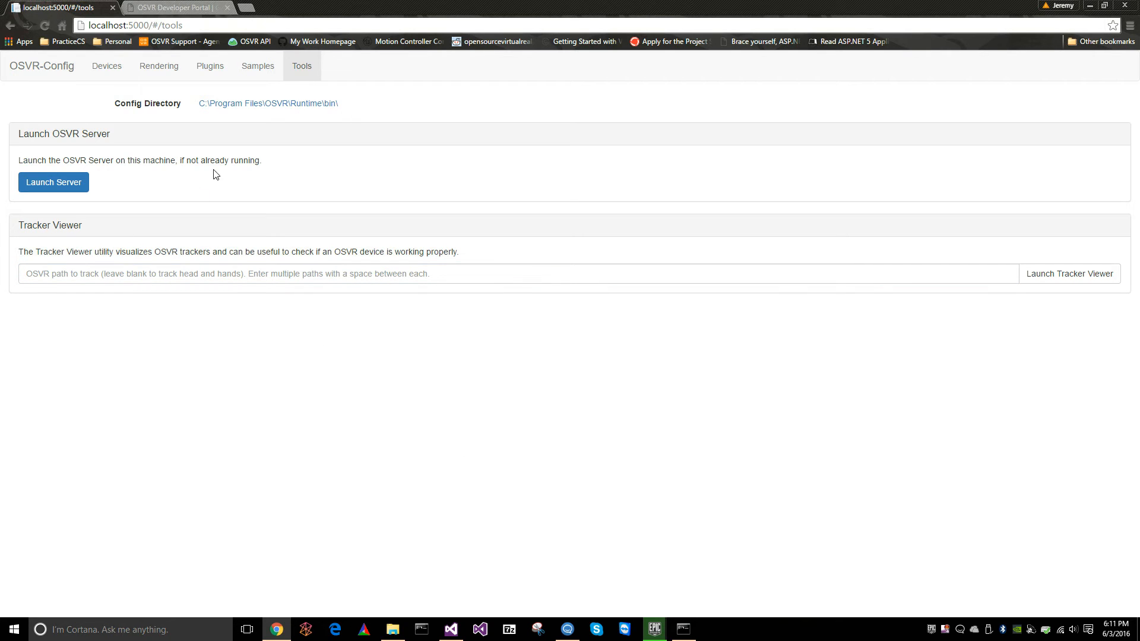
# Open the Plugins page and toggle the com_osvr_VideoCapture_OpenCV manually loaded plugin.
pyautogui.click(208, 77)
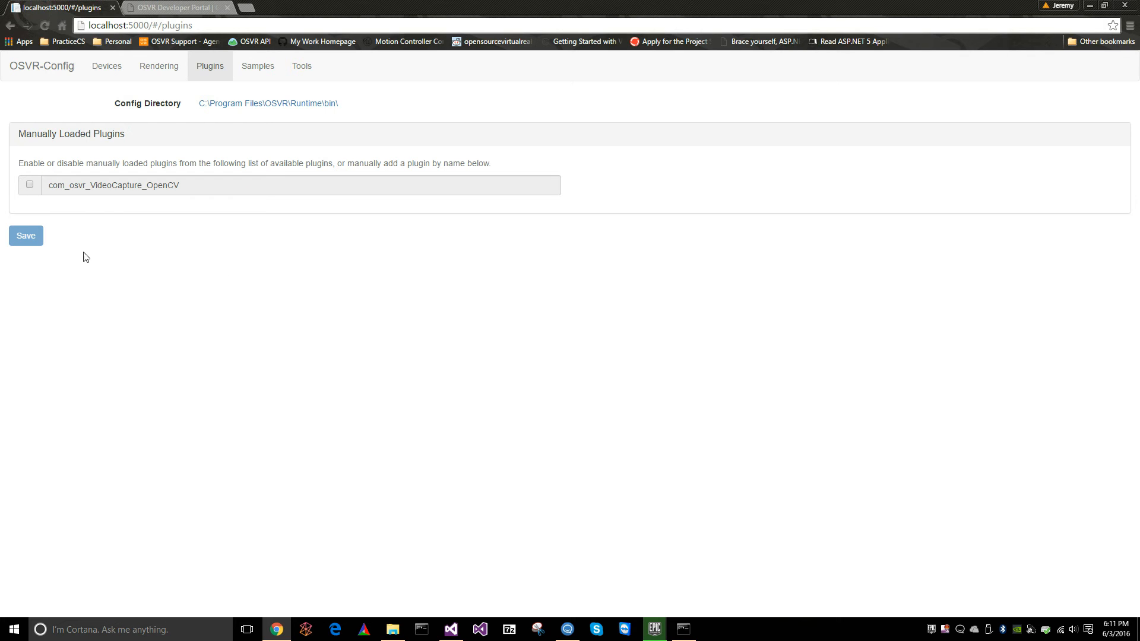
pyautogui.click(29, 186)
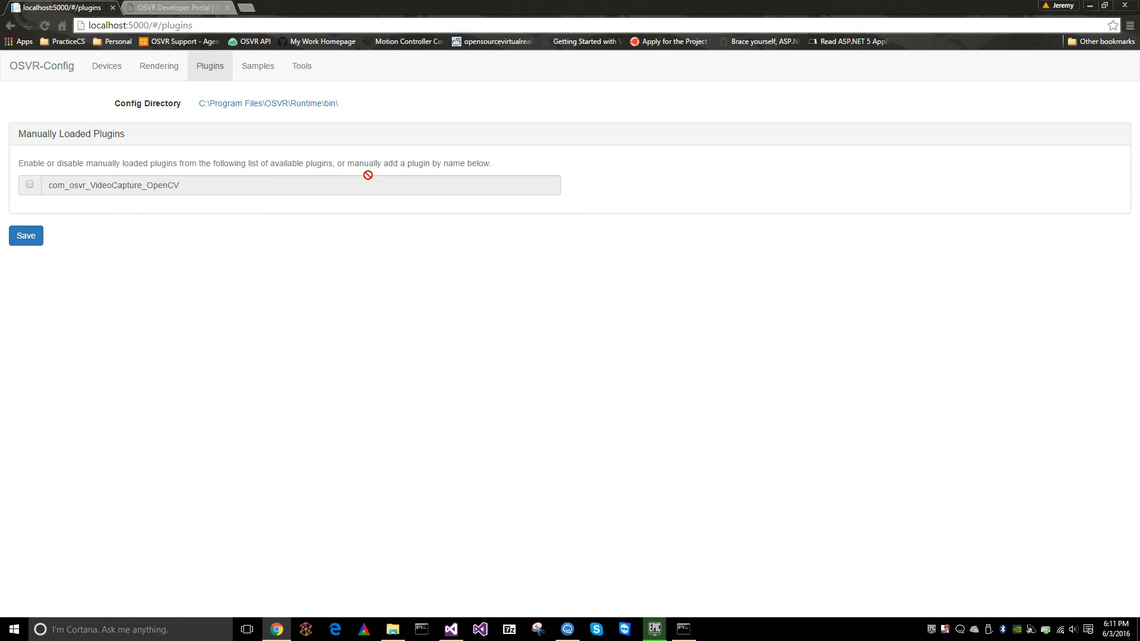
# View the Rendering page's settings and browse the available displays on the Devices page.
pyautogui.click(165, 78)
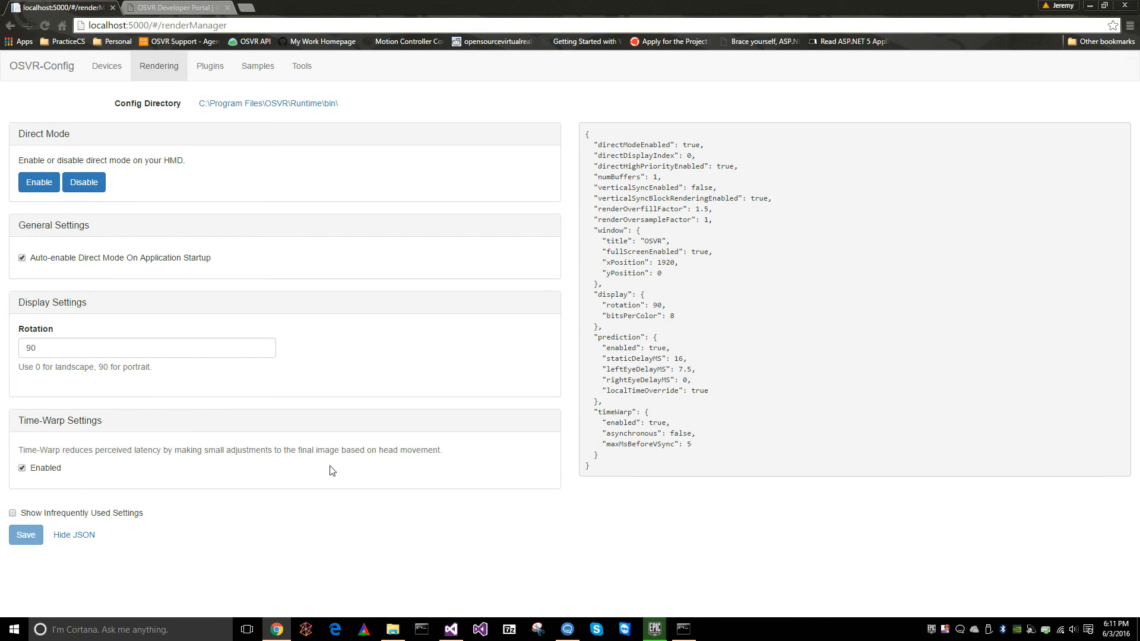
pyautogui.click(91, 77)
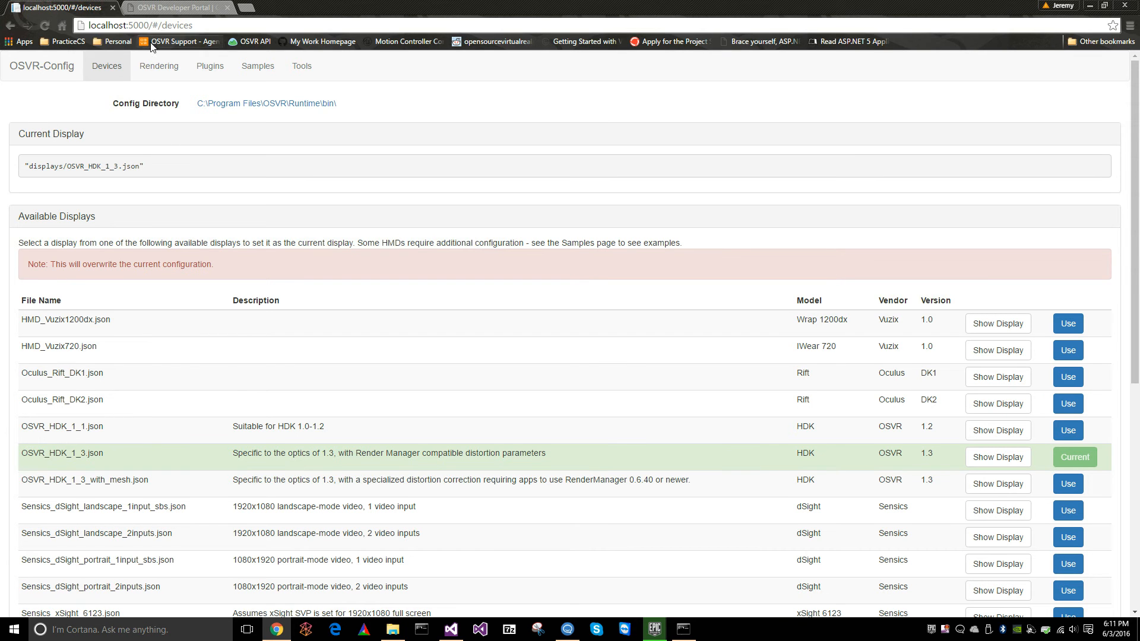
pyautogui.scroll(-3, 259, 325)
pyautogui.scroll(-3, 259, 326)
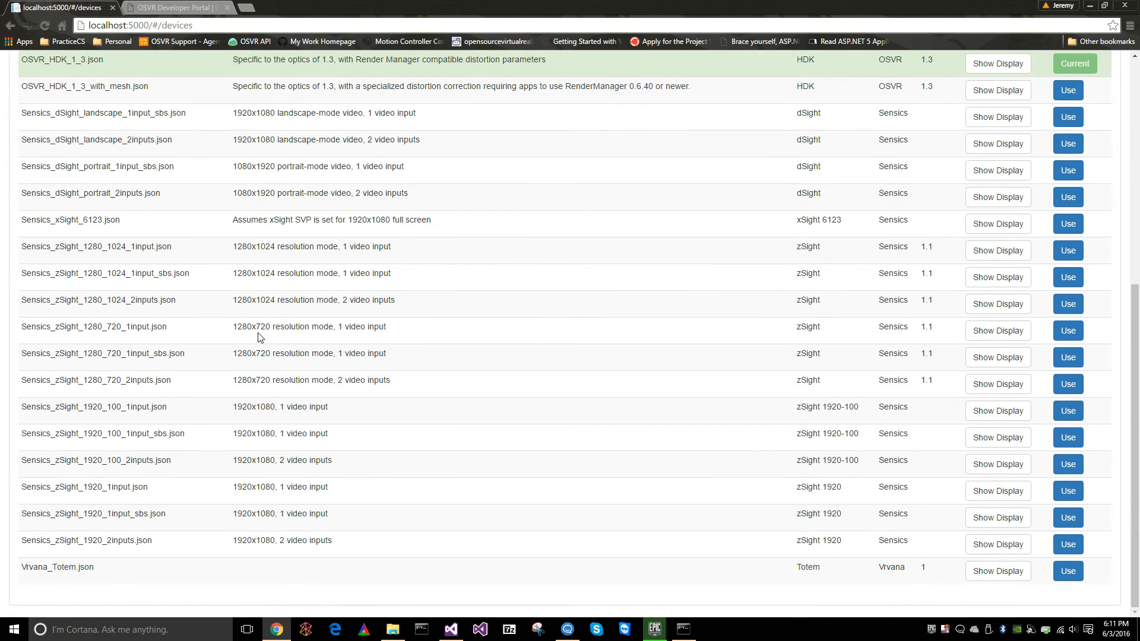
pyautogui.scroll(7, 255, 374)
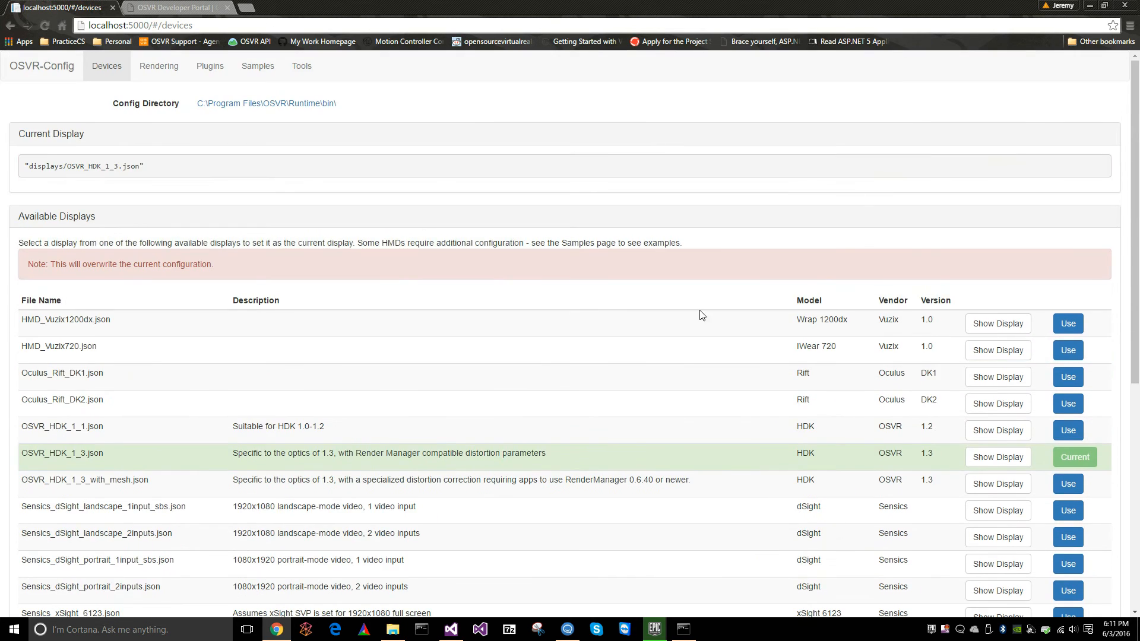
pyautogui.moveTo(1138, 202); pyautogui.dragTo(1097, 234)
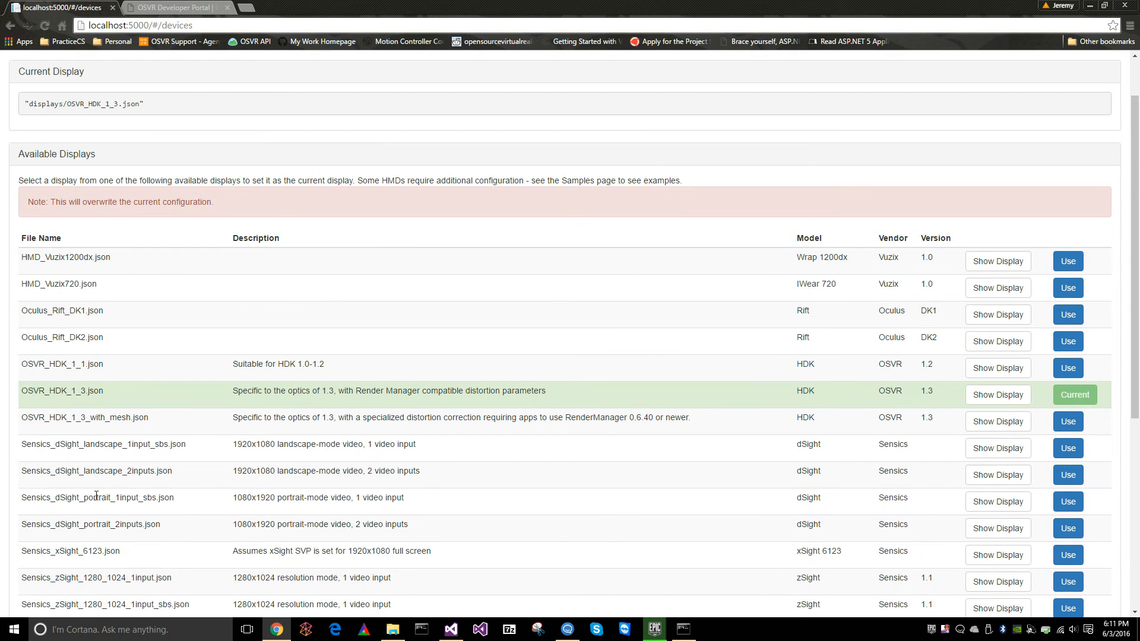
pyautogui.scroll(1, 221, 410)
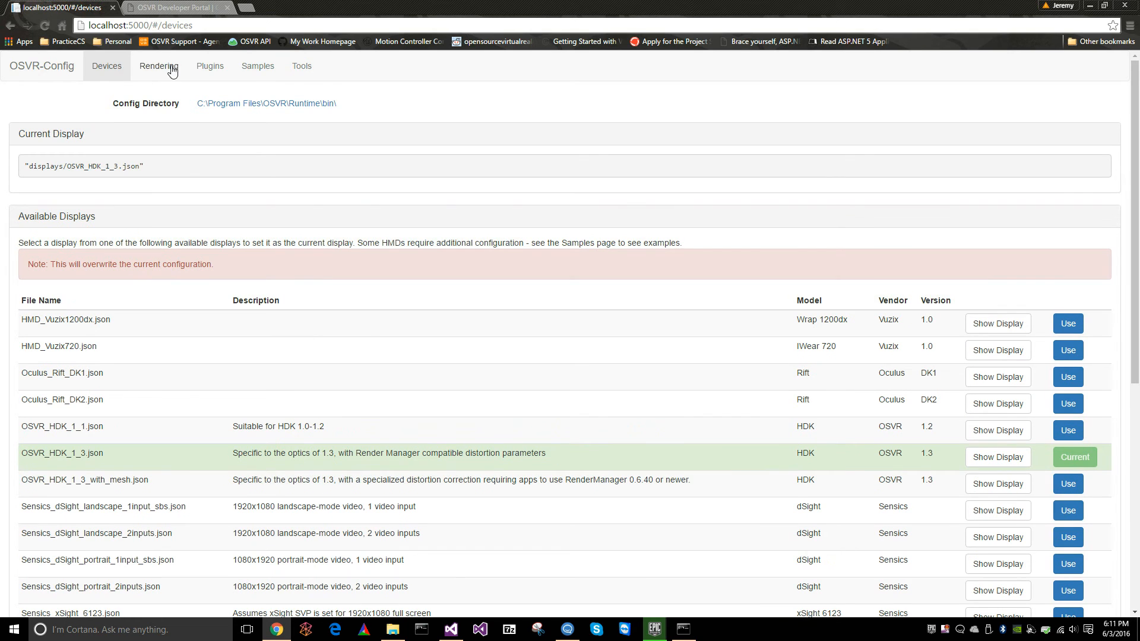
# Open the Samples page and look through the sample configurations down to the HDK13 variants.
pyautogui.click(256, 69)
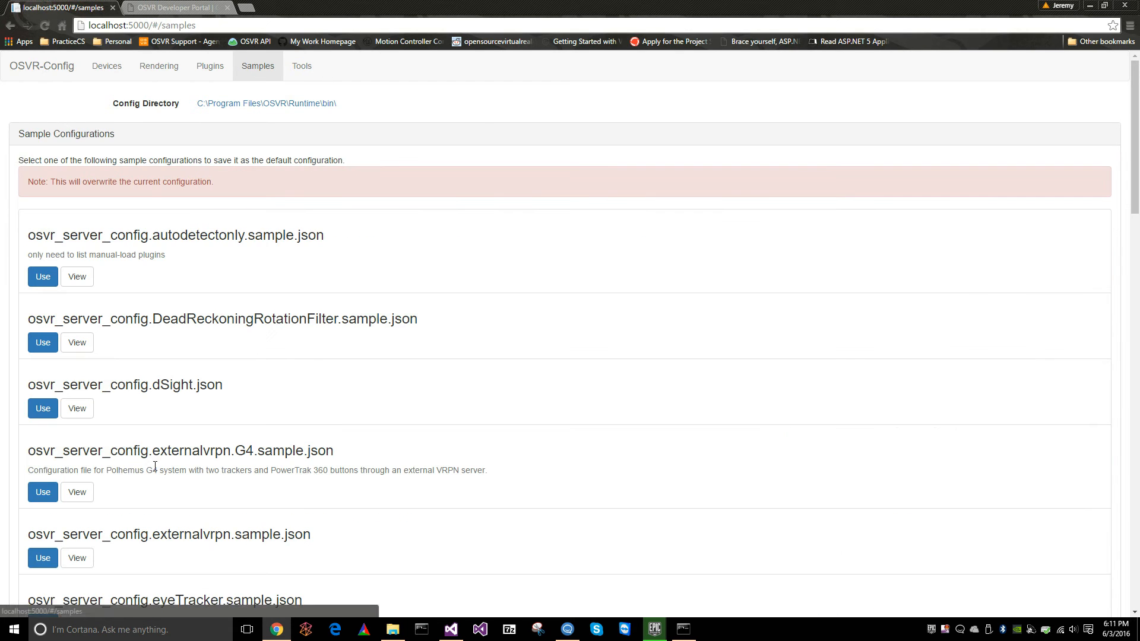
pyautogui.scroll(-9, 107, 508)
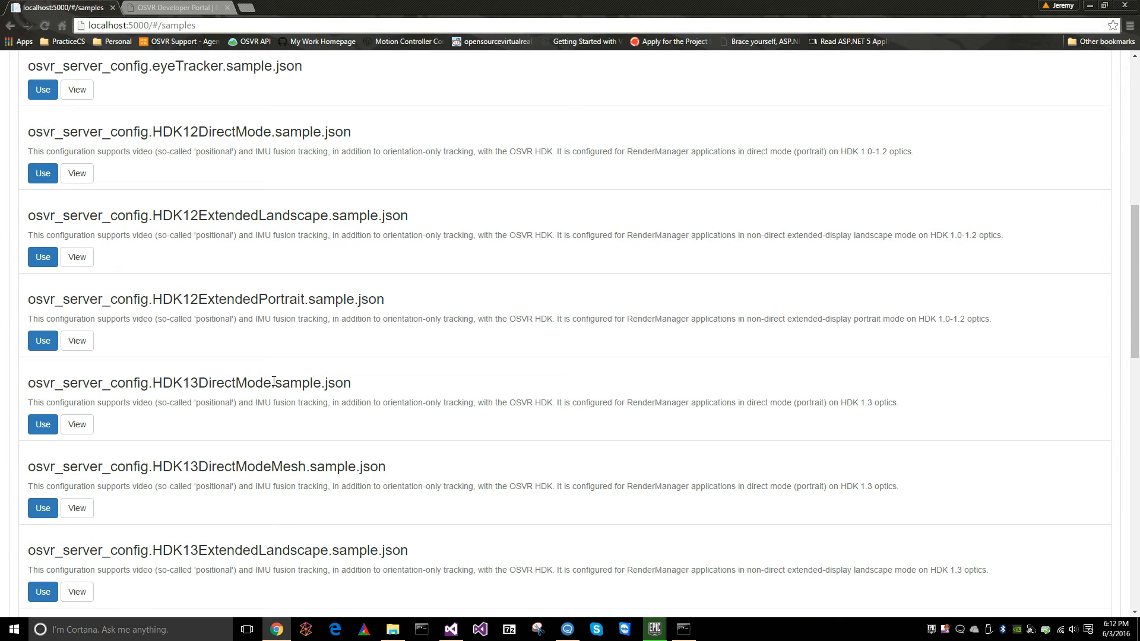
pyautogui.scroll(1, 193, 402)
pyautogui.scroll(8, 218, 473)
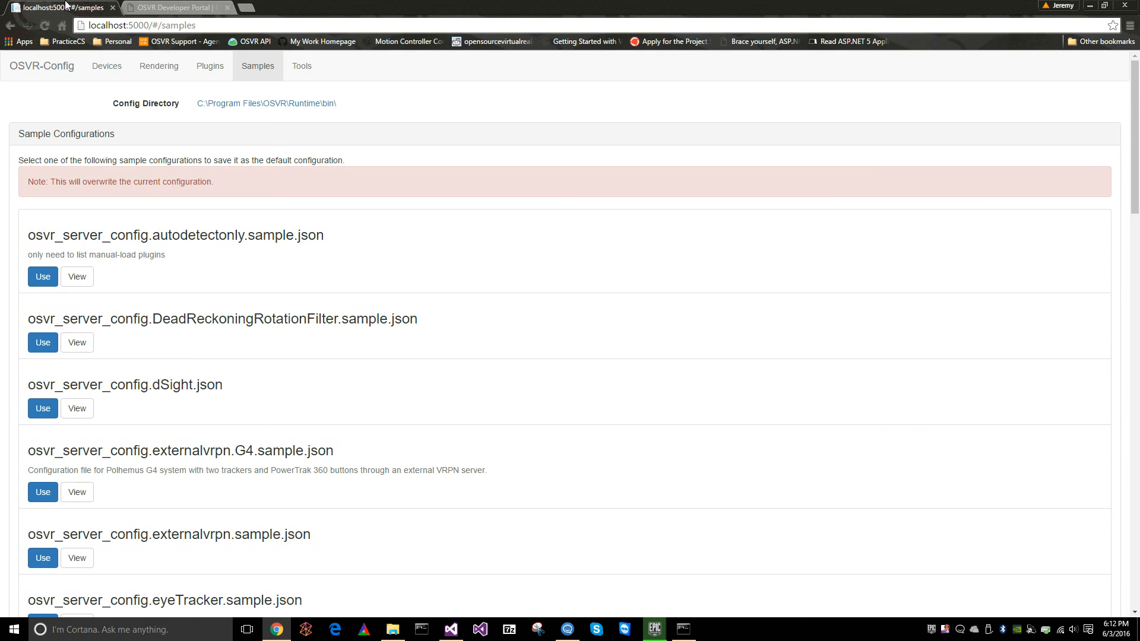
# Return to the Devices page and examine the current display and the full list of available display files.
pyautogui.click(117, 71)
pyautogui.scroll(-3, 189, 466)
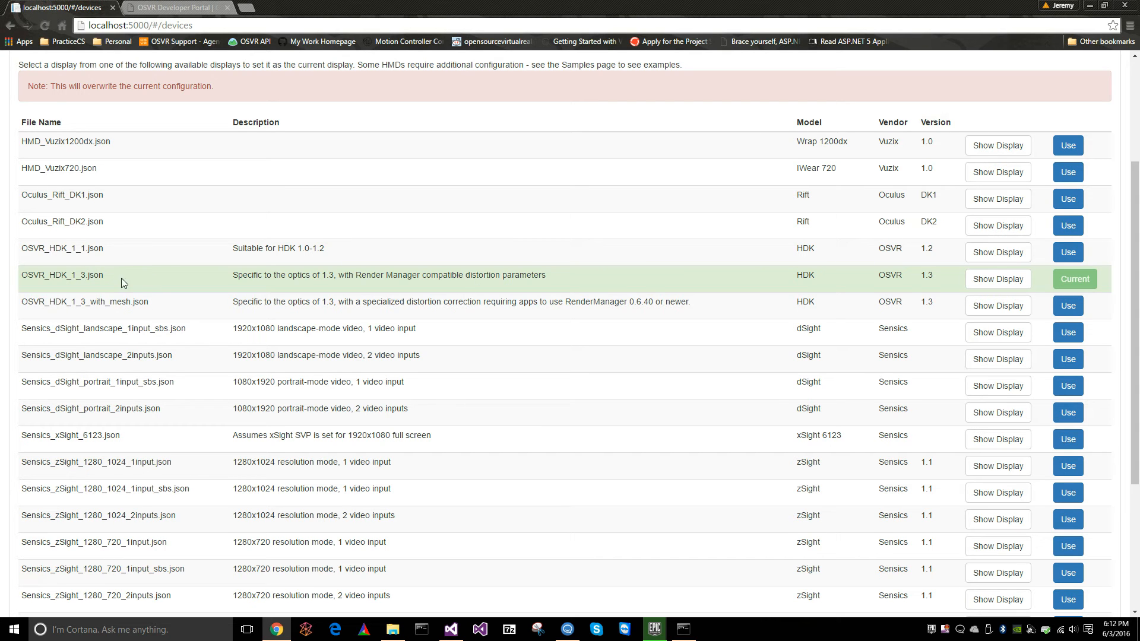
pyautogui.scroll(3, 94, 325)
pyautogui.scroll(-4, 165, 362)
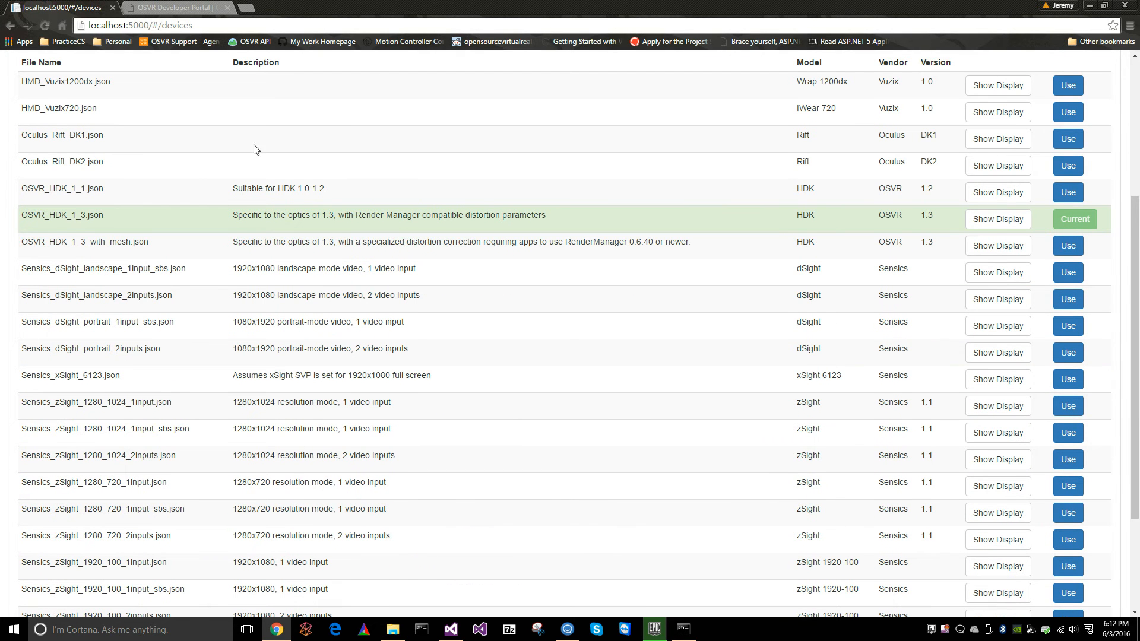
pyautogui.scroll(3, 313, 315)
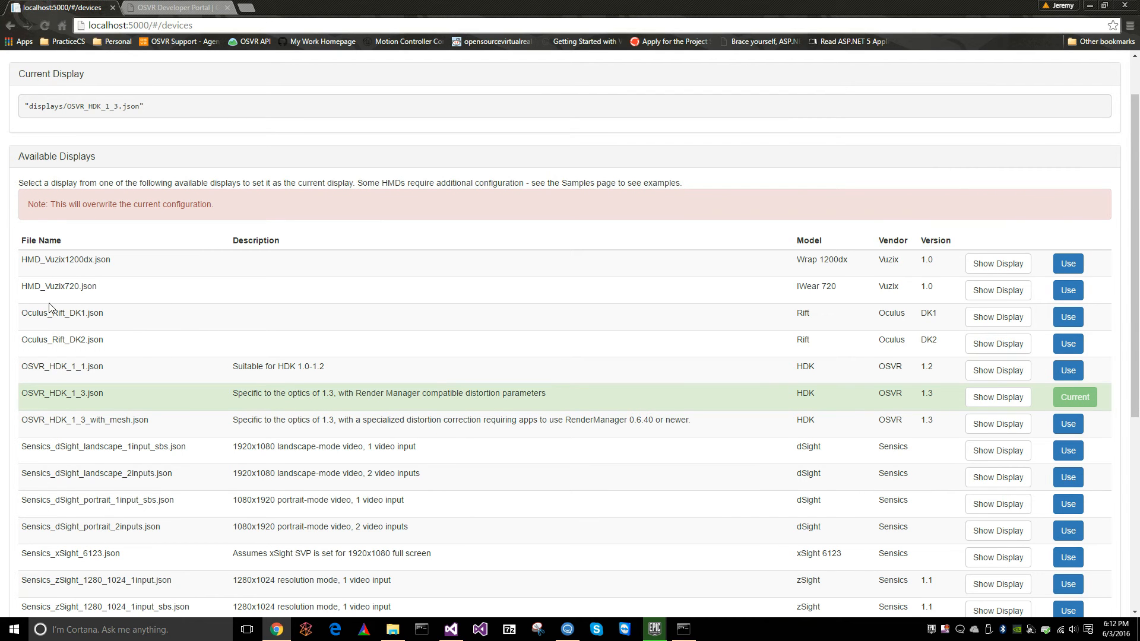
pyautogui.scroll(1, 74, 416)
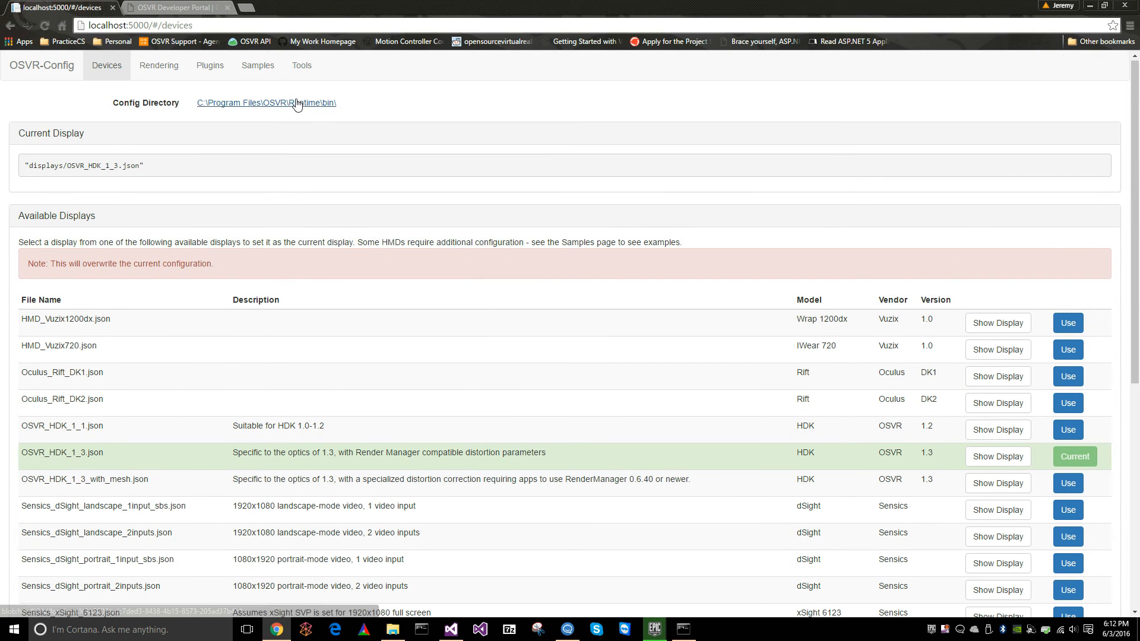
pyautogui.scroll(-2, 224, 410)
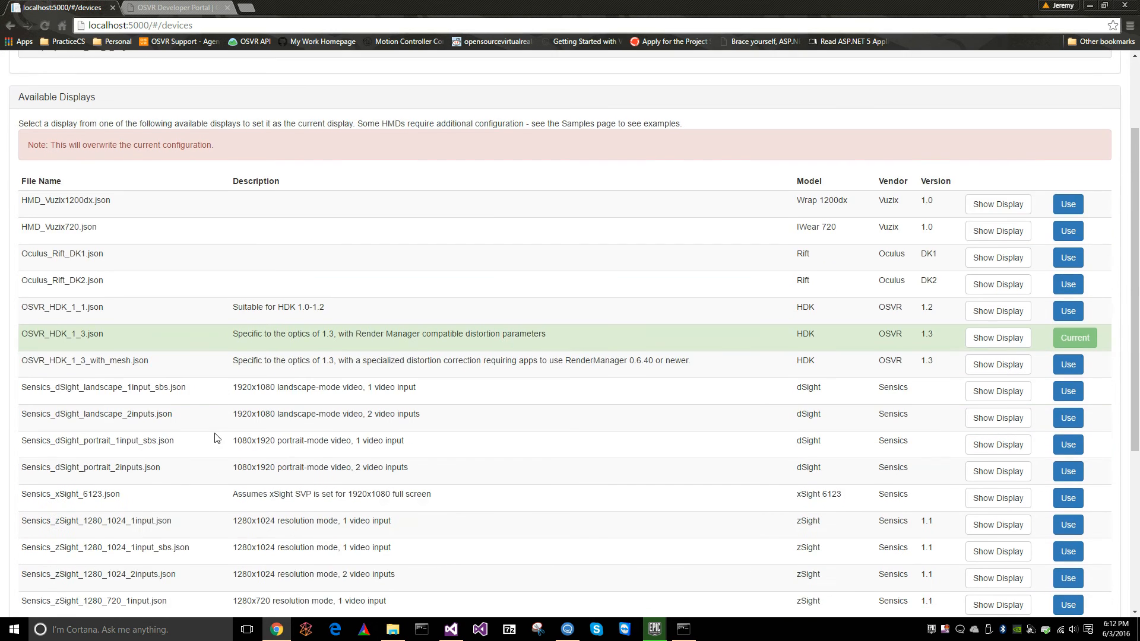
pyautogui.scroll(-2, 351, 346)
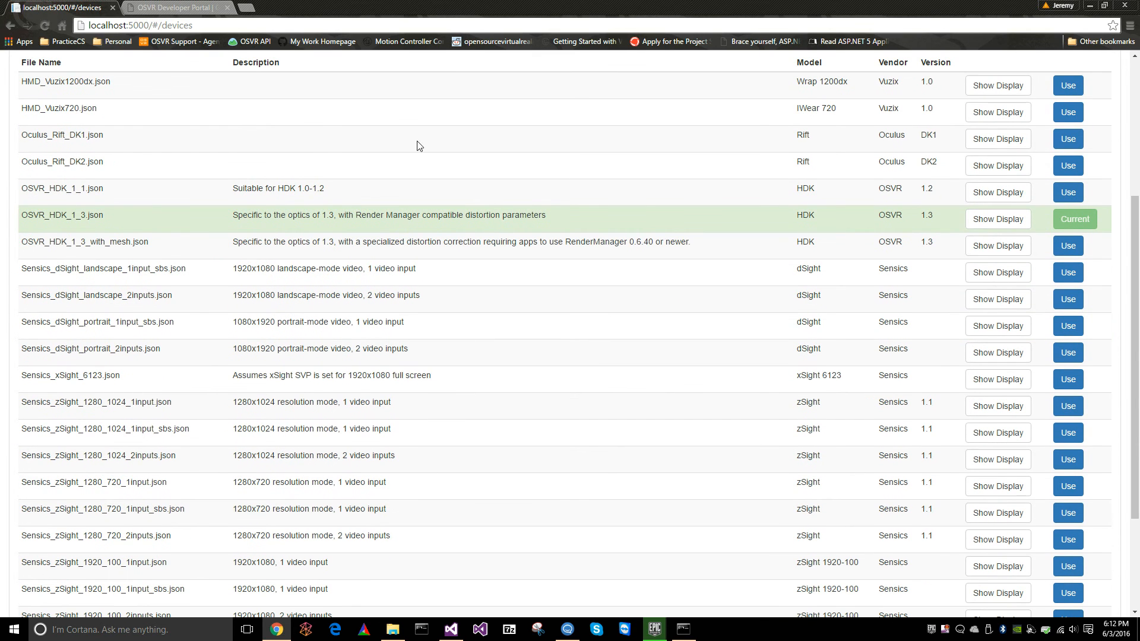
pyautogui.scroll(-3, 384, 467)
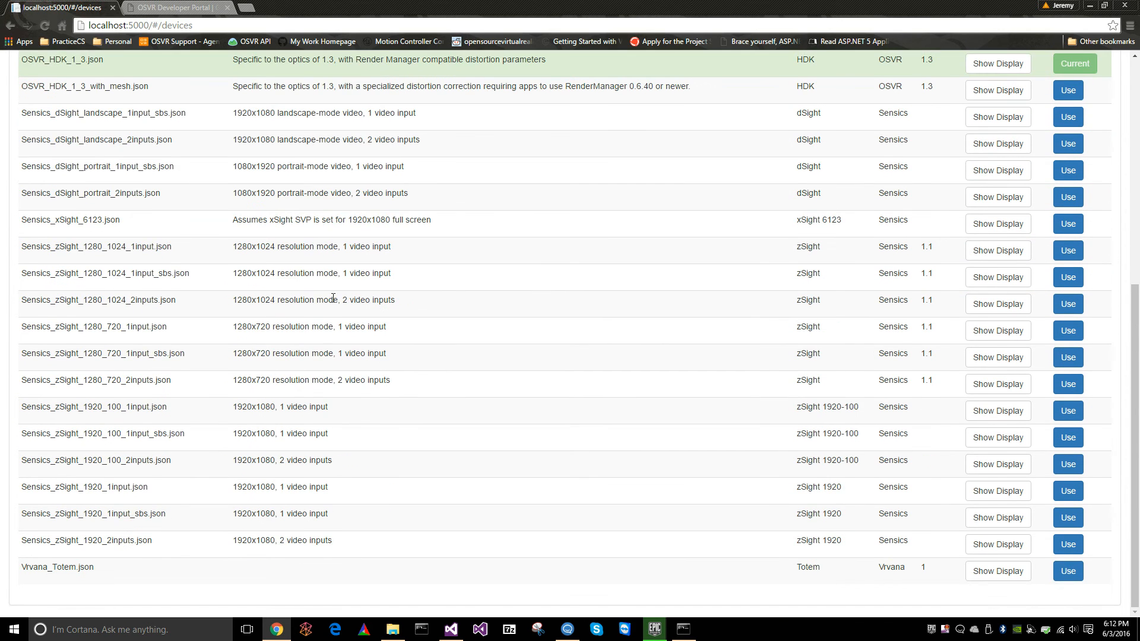
pyautogui.scroll(6, 349, 491)
pyautogui.scroll(-6, 415, 506)
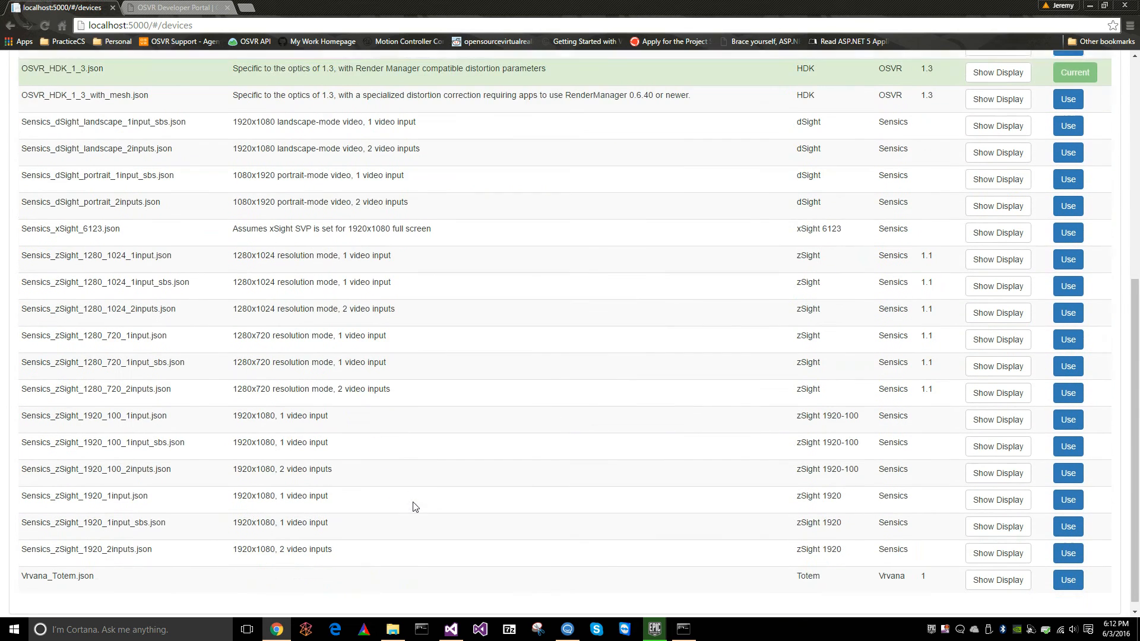
pyautogui.scroll(3, 632, 400)
pyautogui.scroll(2, 728, 390)
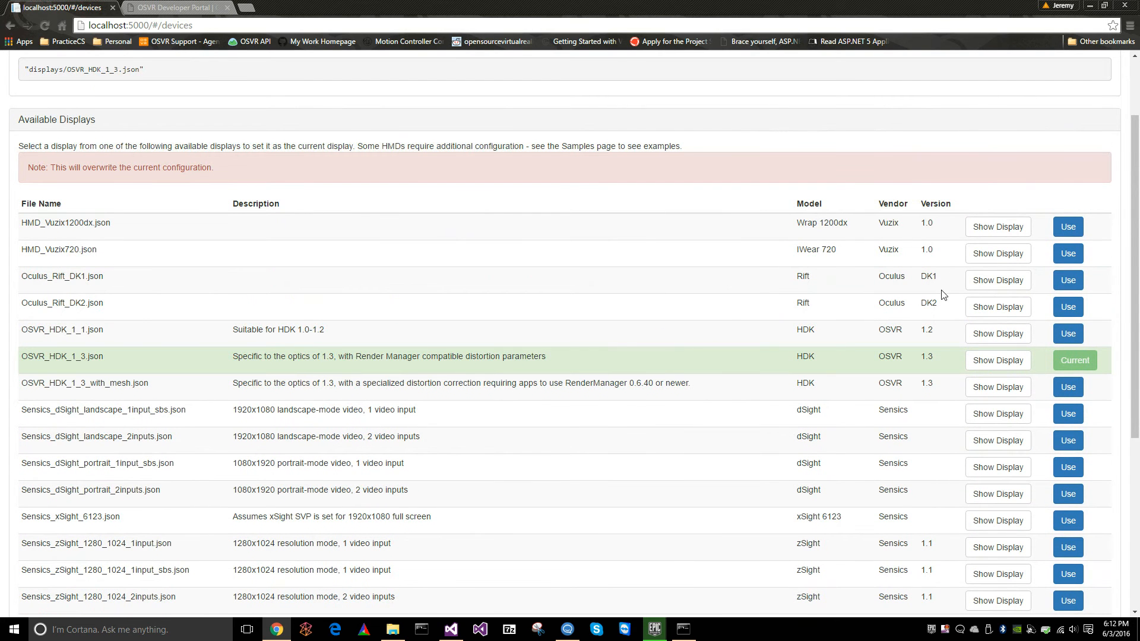
# Show the JSON contents of the OSVR_HDK_1_3.json display, read through them, and hide them again.
pyautogui.click(993, 362)
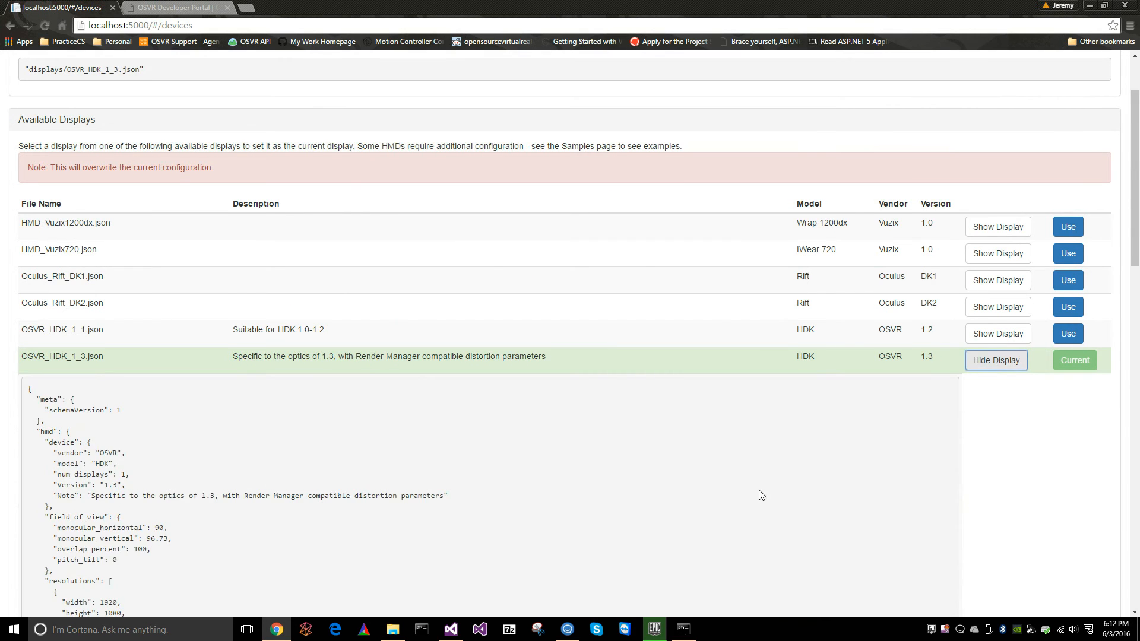
pyautogui.scroll(-12, 674, 430)
pyautogui.scroll(5, 676, 432)
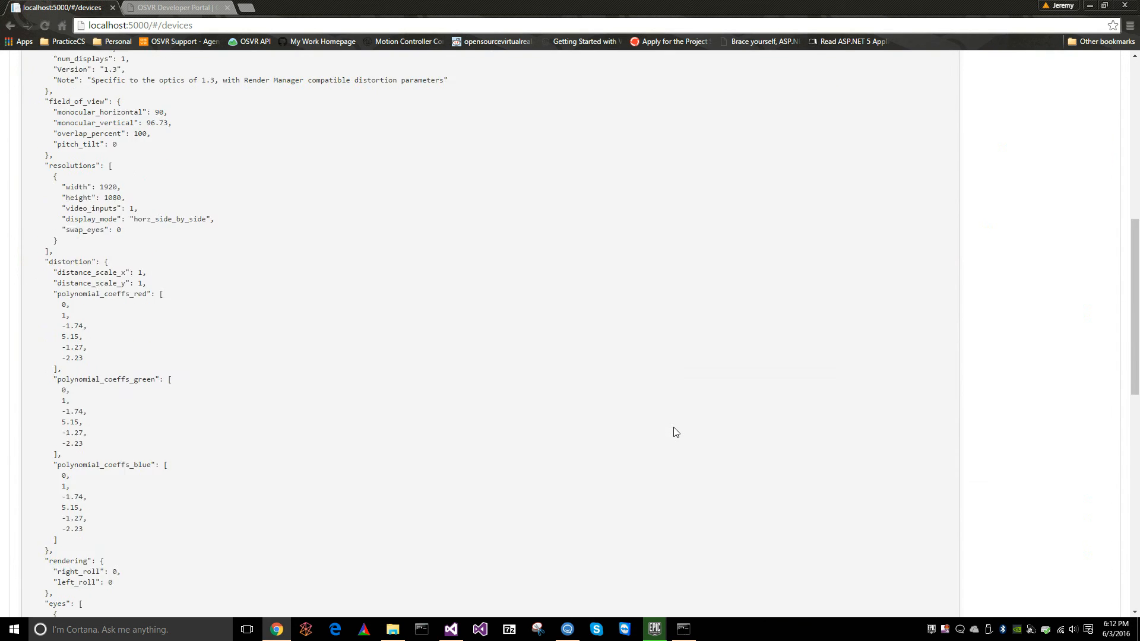
pyautogui.scroll(8, 676, 433)
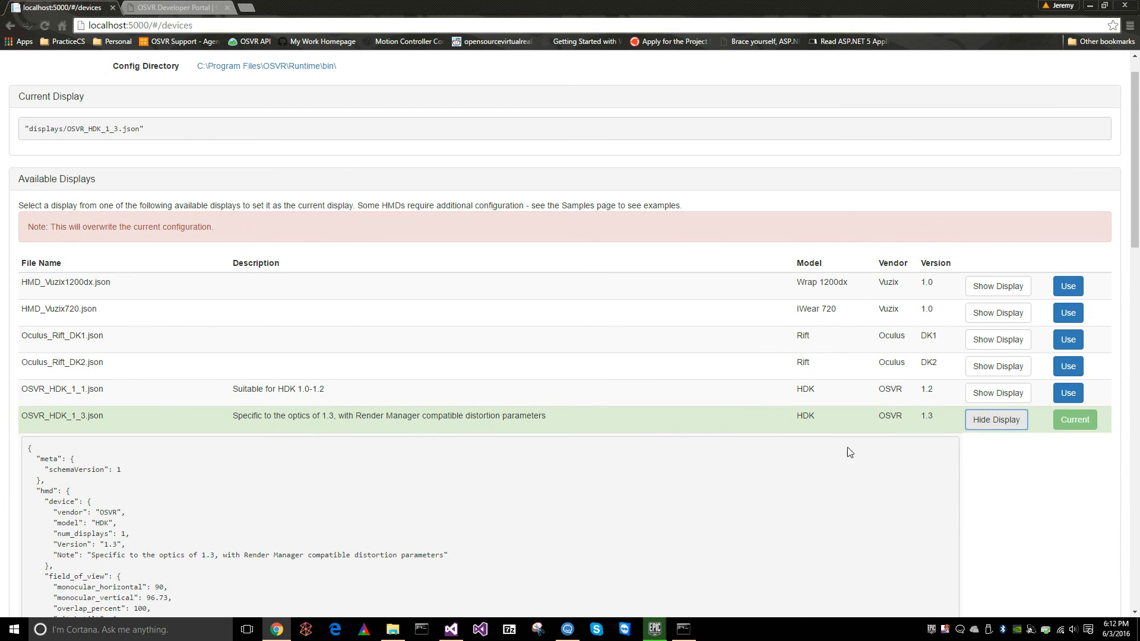
pyautogui.click(1002, 424)
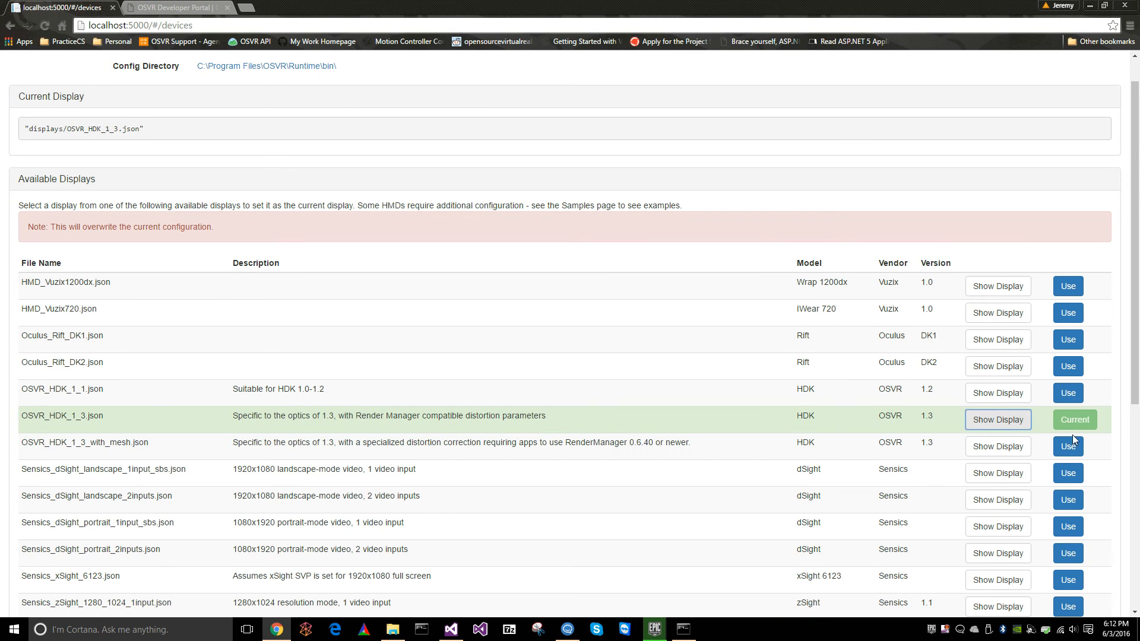
# Review the available displays and their selection options once more, and open the Rendering page.
pyautogui.scroll(-3, 700, 390)
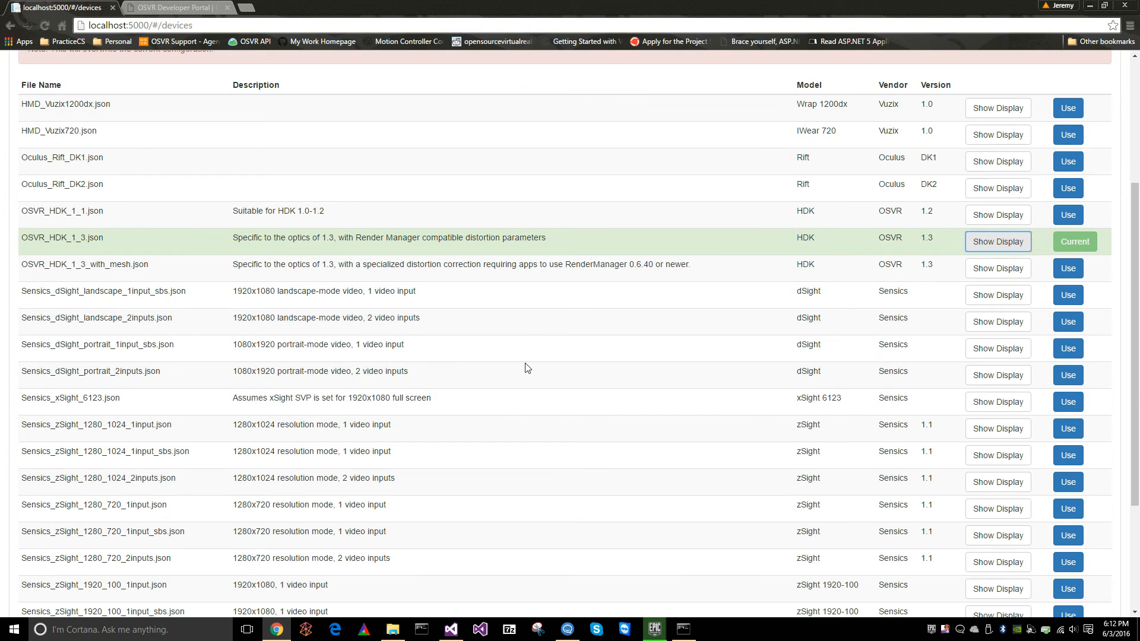
pyautogui.scroll(4, 552, 410)
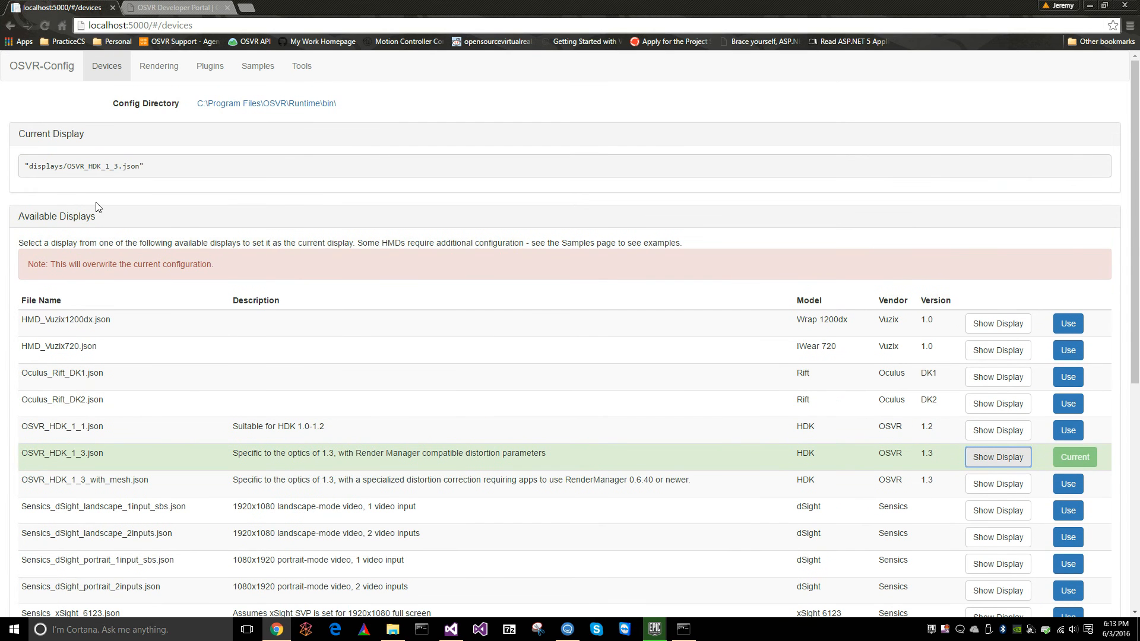
pyautogui.scroll(-1, 829, 272)
pyautogui.scroll(-2, 828, 272)
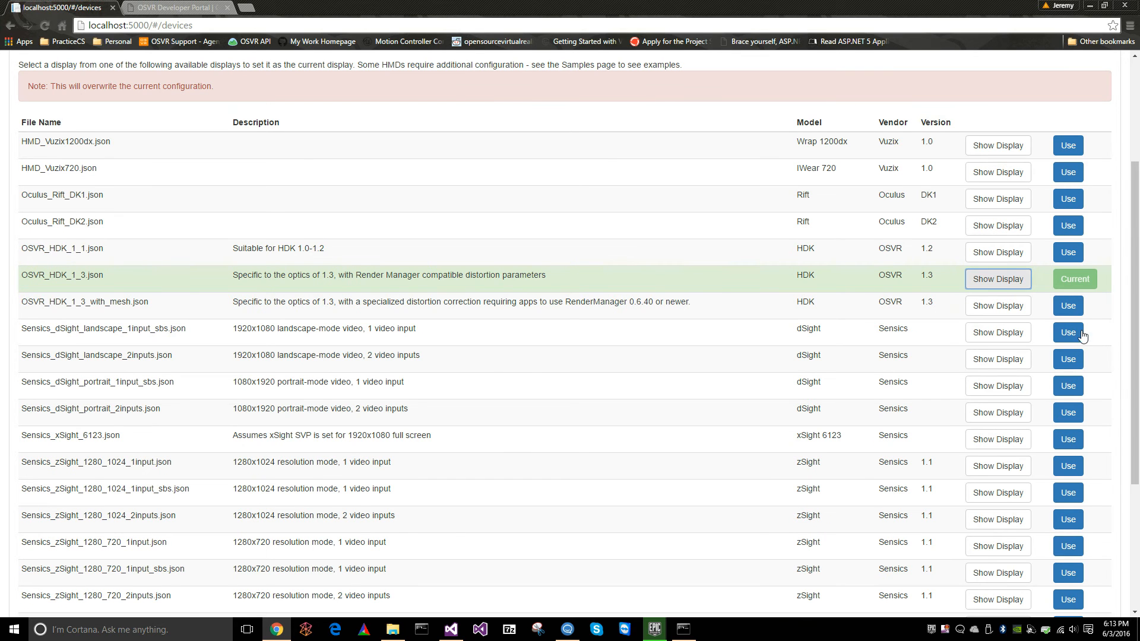
pyautogui.scroll(3, 173, 404)
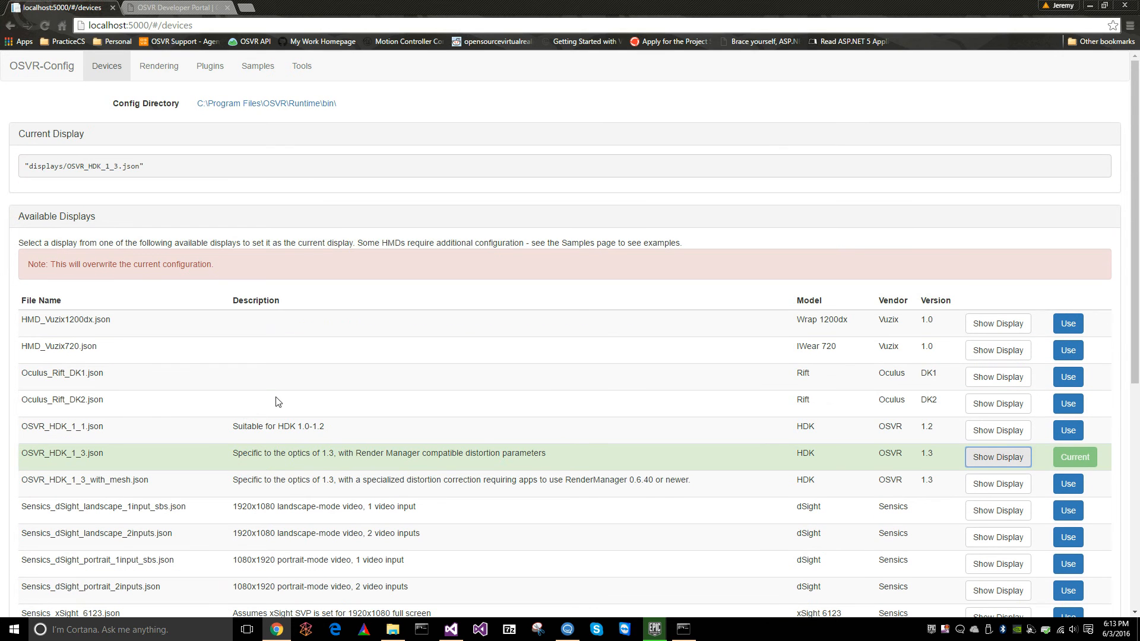
pyautogui.click(151, 70)
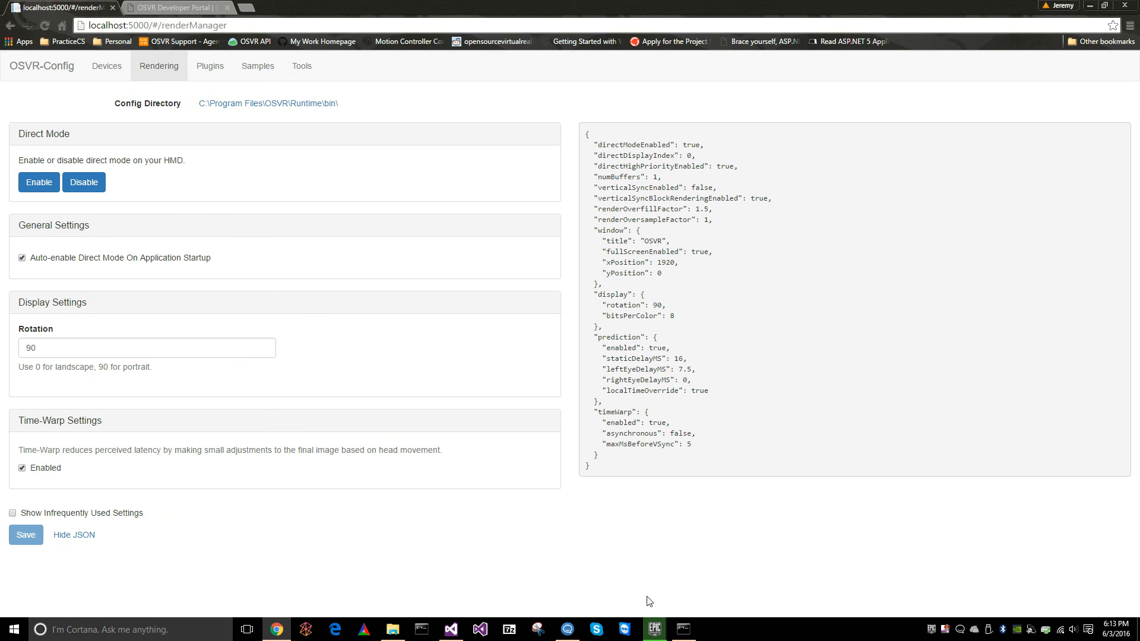
# Show the infrequently used settings on the Rendering page and look through the expanded sections.
pyautogui.moveTo(627, 554); pyautogui.dragTo(380, 544)
pyautogui.click(380, 544)
pyautogui.click(12, 515)
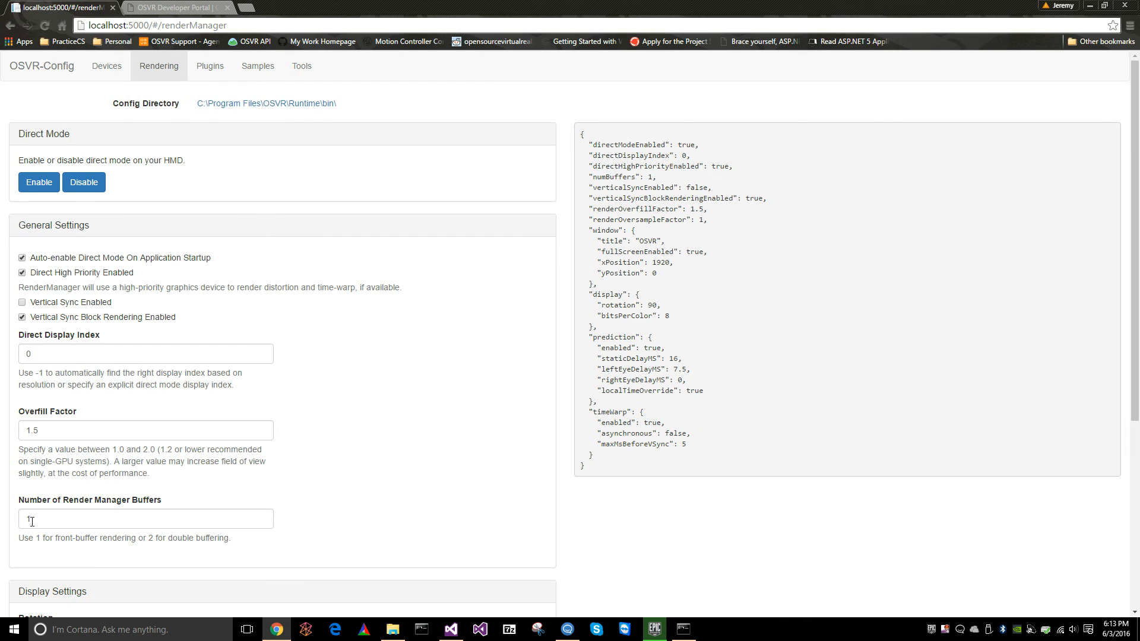
pyautogui.scroll(-5, 435, 451)
pyautogui.scroll(5, 434, 450)
pyautogui.scroll(-3, 390, 475)
pyautogui.scroll(-2, 390, 482)
pyautogui.scroll(5, 392, 483)
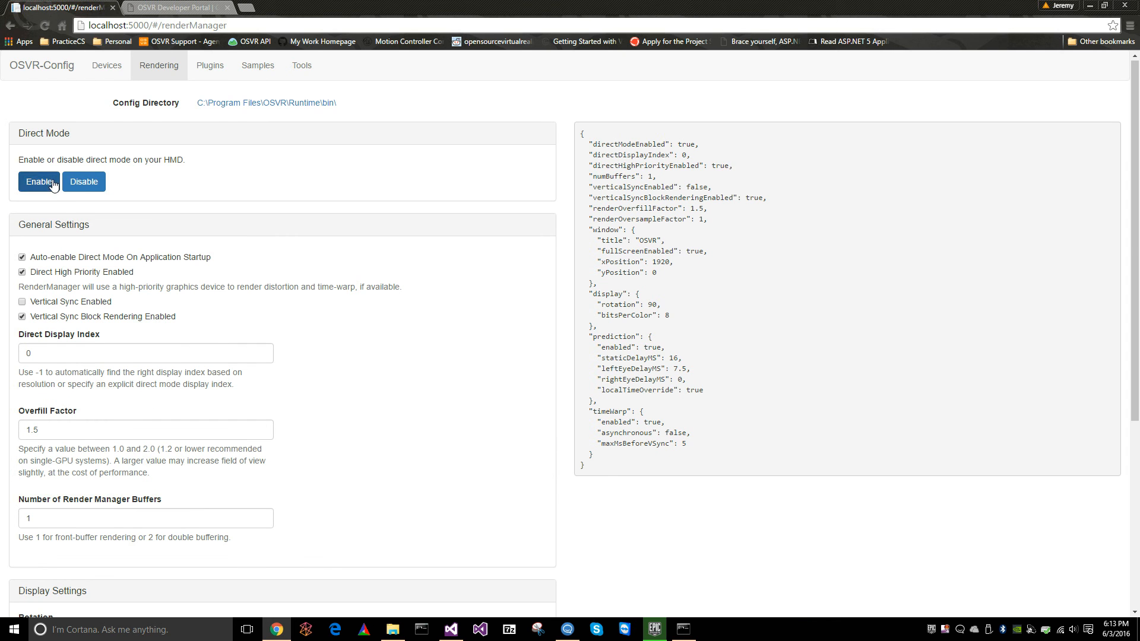
pyautogui.scroll(-5, 285, 297)
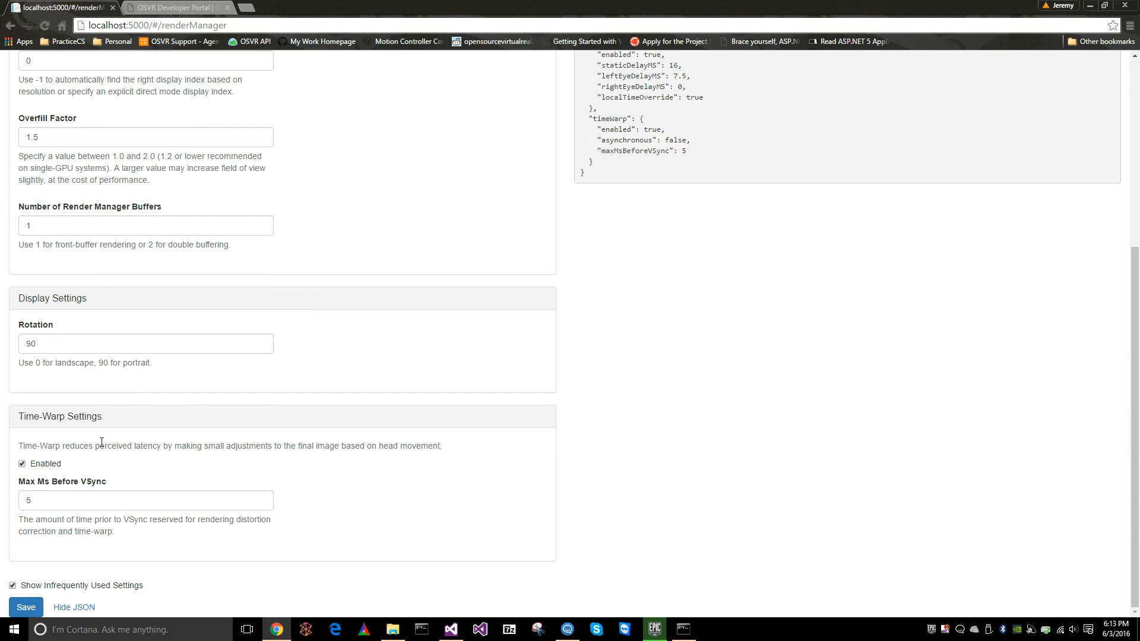
pyautogui.scroll(5, 331, 178)
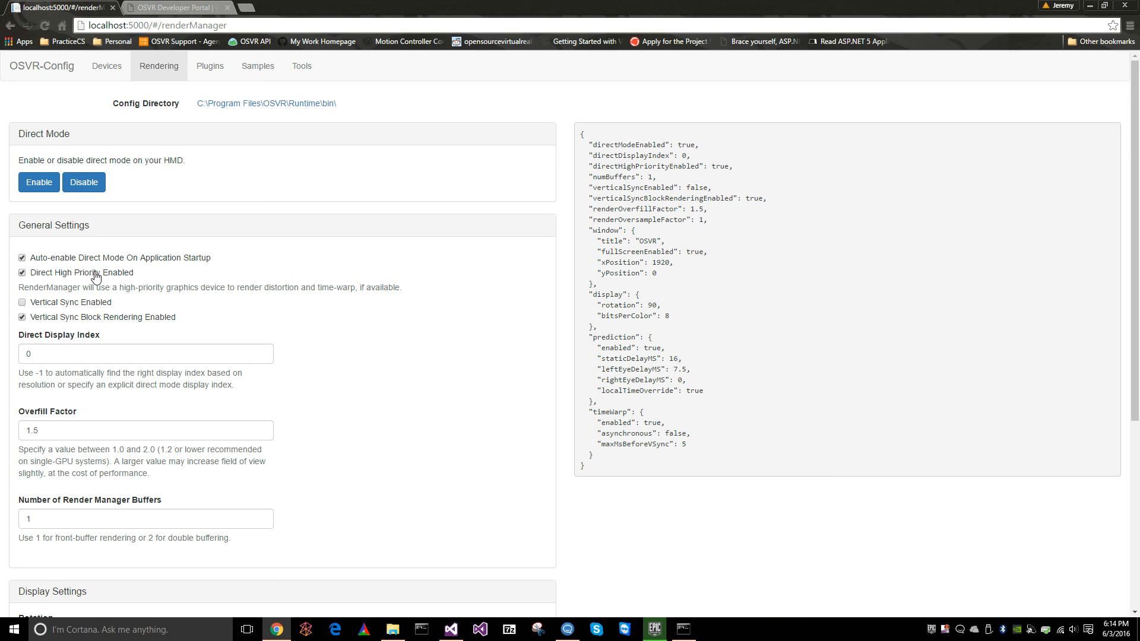
# Examine the General Settings fields for direct display index, overfill factor and number of Render Manager buffers.
pyautogui.scroll(-2, 350, 372)
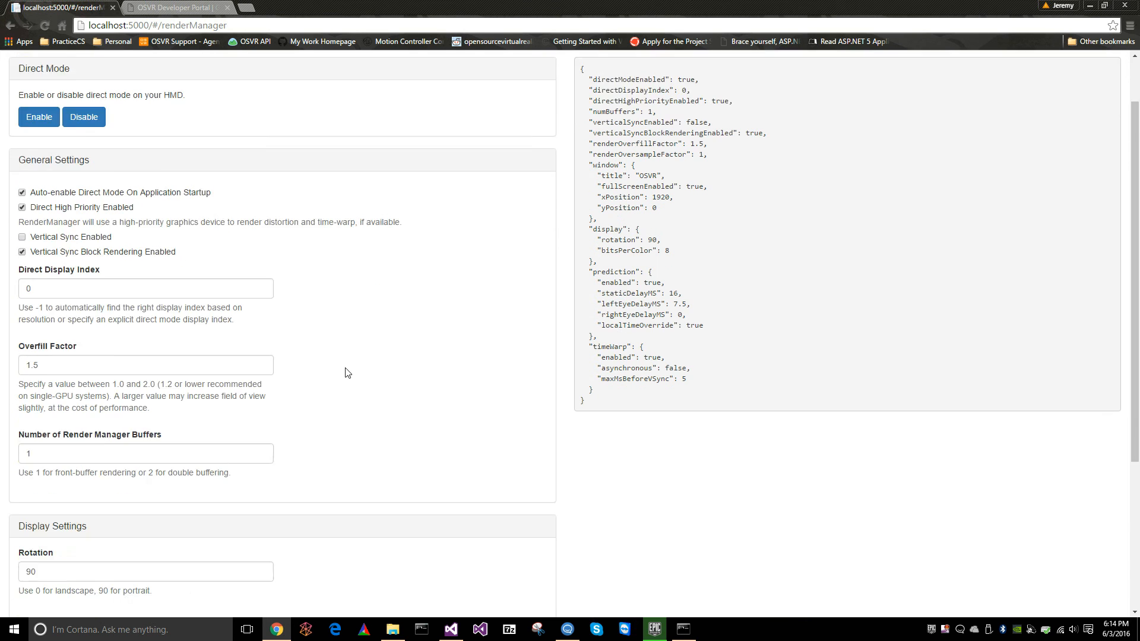
pyautogui.doubleClick(77, 307)
pyautogui.click(90, 400)
pyautogui.doubleClick(99, 313)
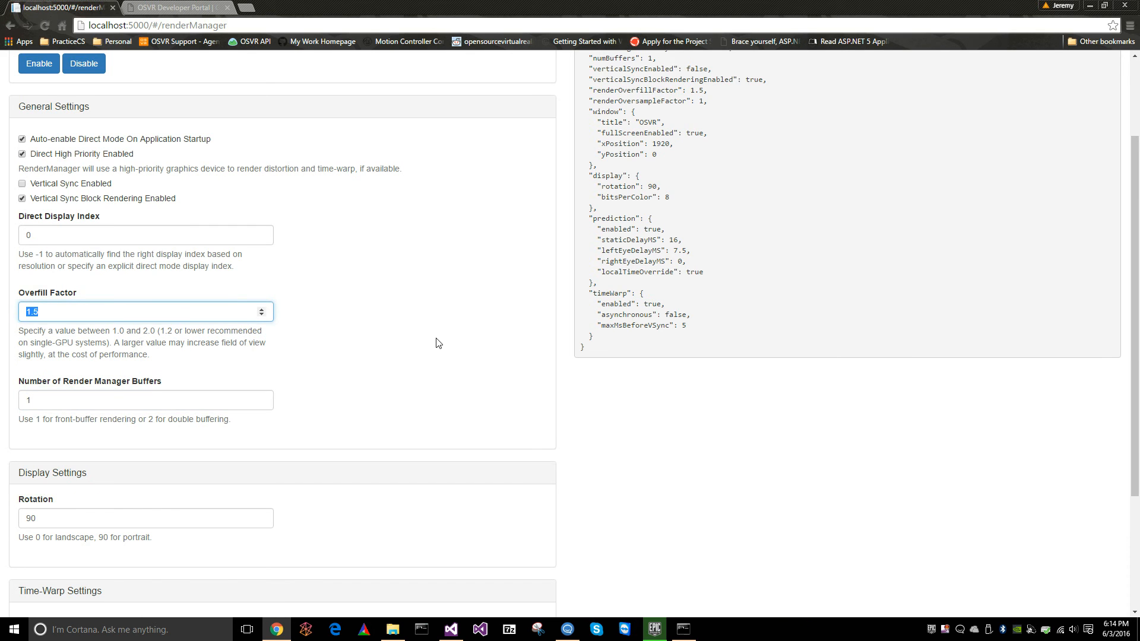
pyautogui.scroll(-2, 440, 343)
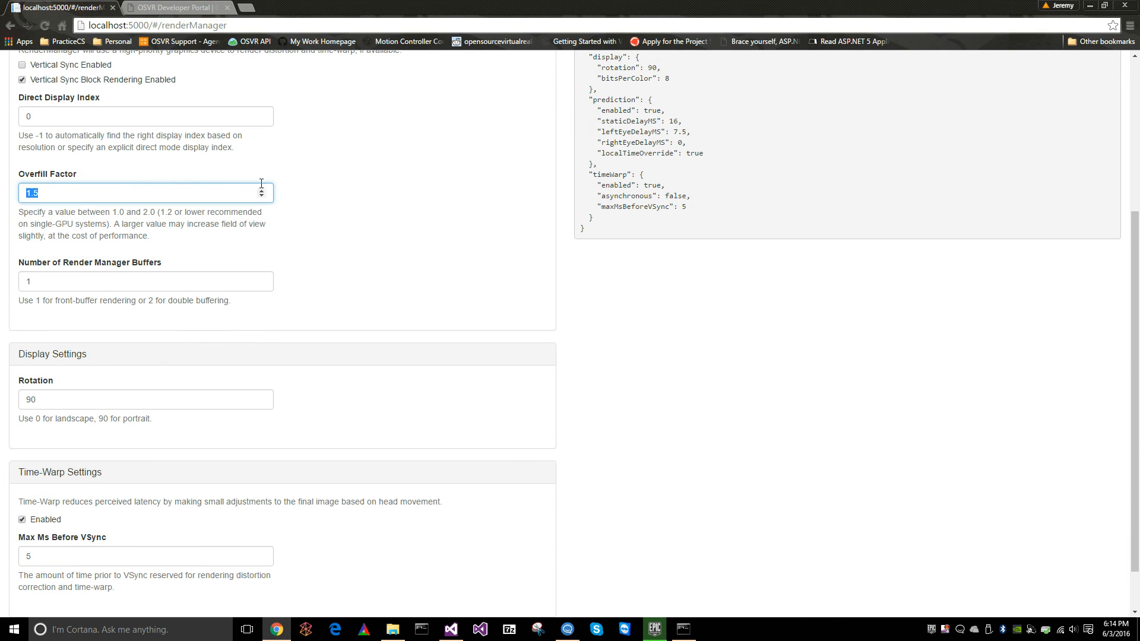
pyautogui.click(60, 193)
pyautogui.scroll(2, 479, 314)
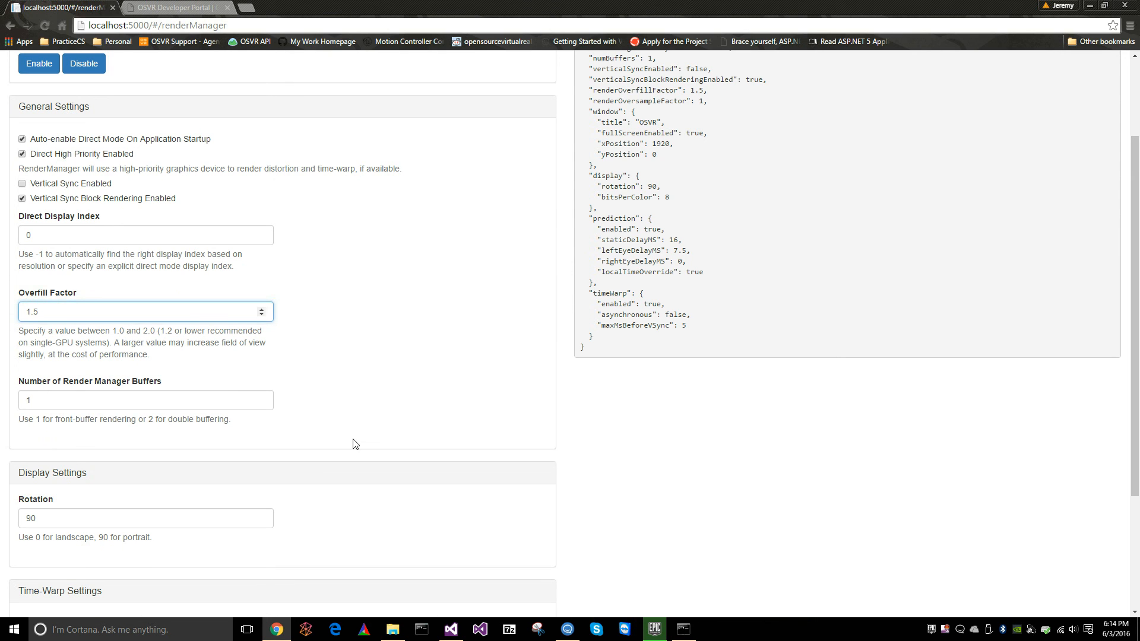
pyautogui.click(183, 405)
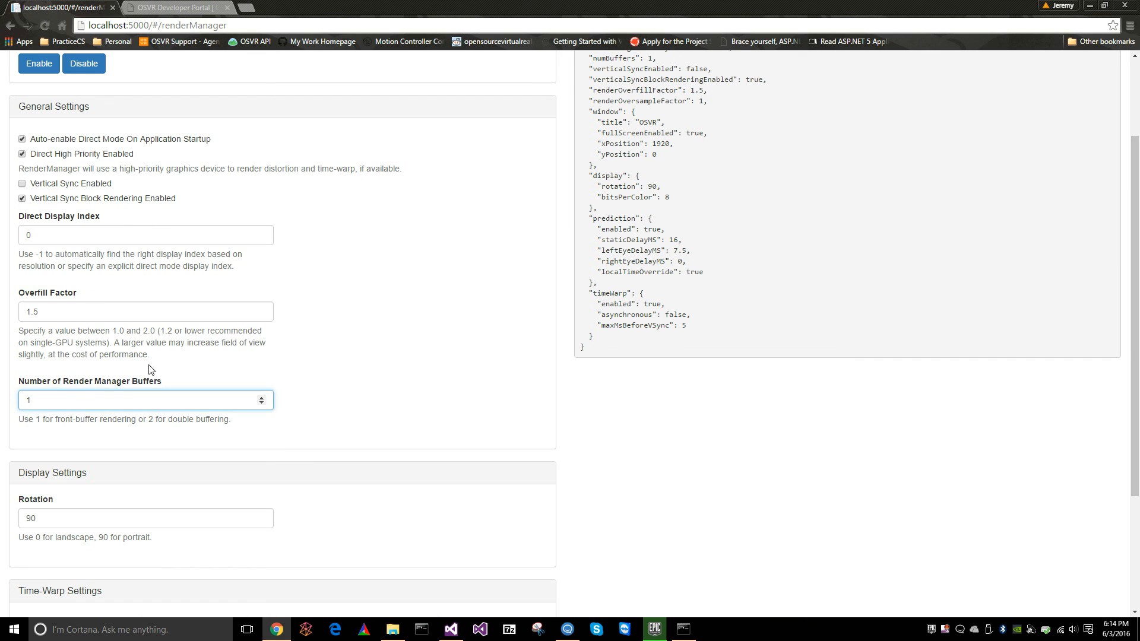
# Look over the Display Settings and Time-Warp Settings, and select the Rotation field without changing it.
pyautogui.scroll(-3, 428, 379)
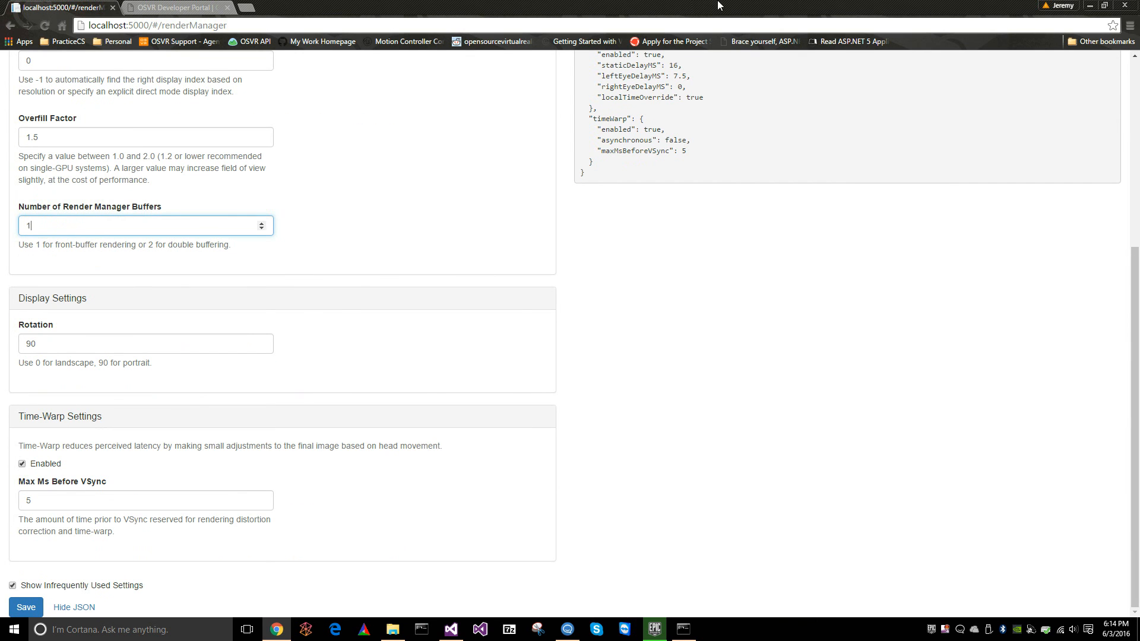
pyautogui.click(667, 474)
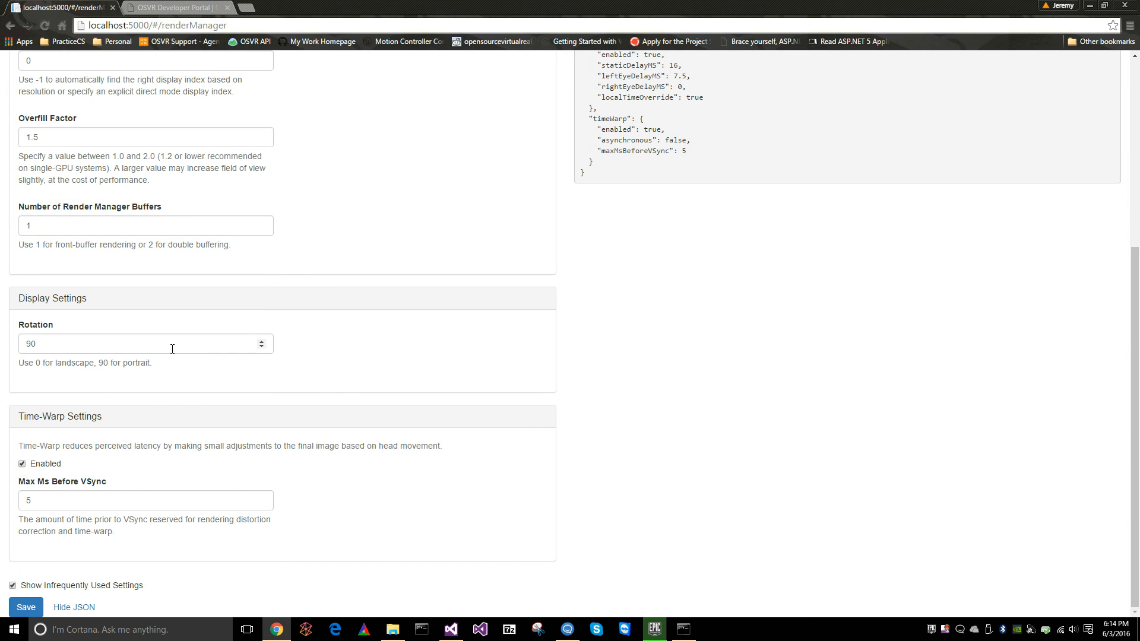
pyautogui.scroll(3, 483, 364)
pyautogui.click(76, 522)
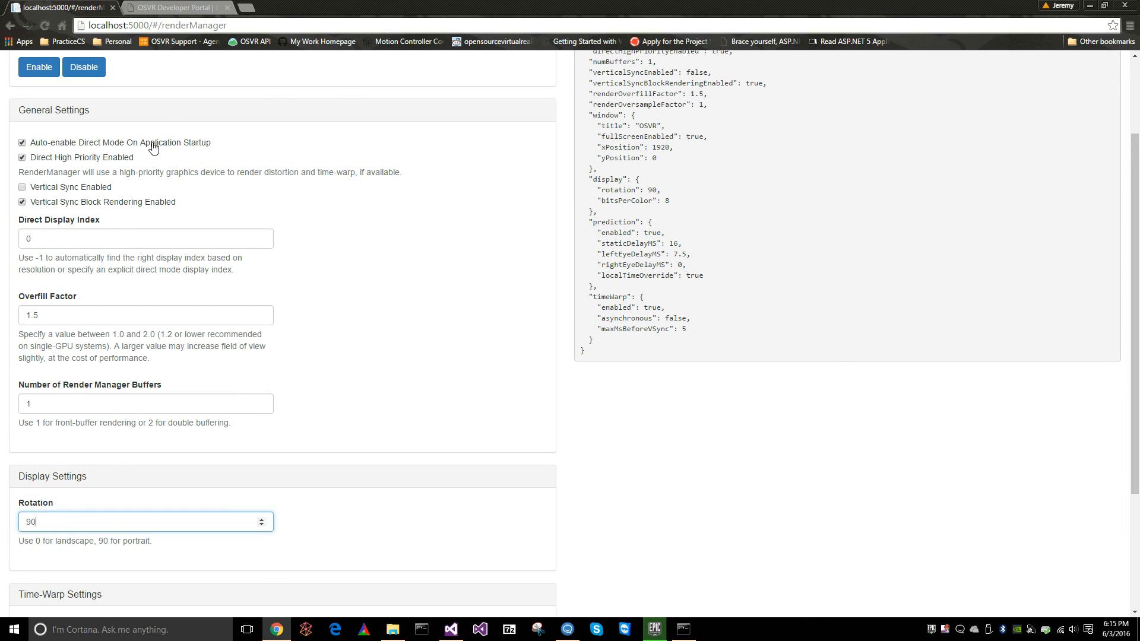
# Turn off auto-enabling direct mode on application startup and review the Extended Mode Window Settings.
pyautogui.click(38, 146)
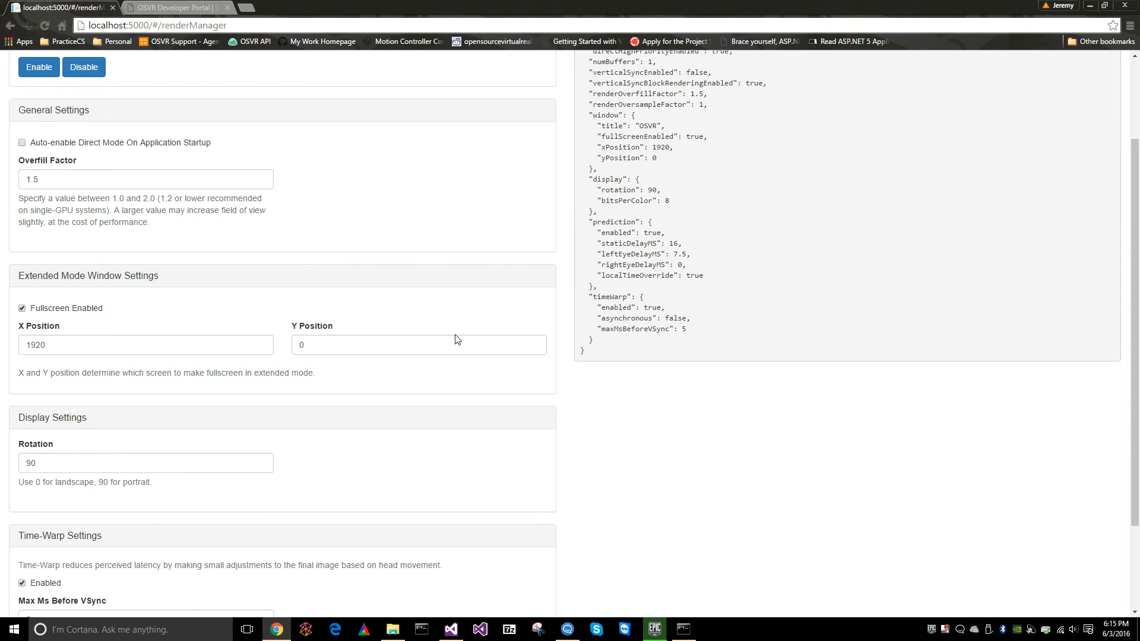
pyautogui.scroll(-2, 451, 336)
pyautogui.scroll(1, 456, 363)
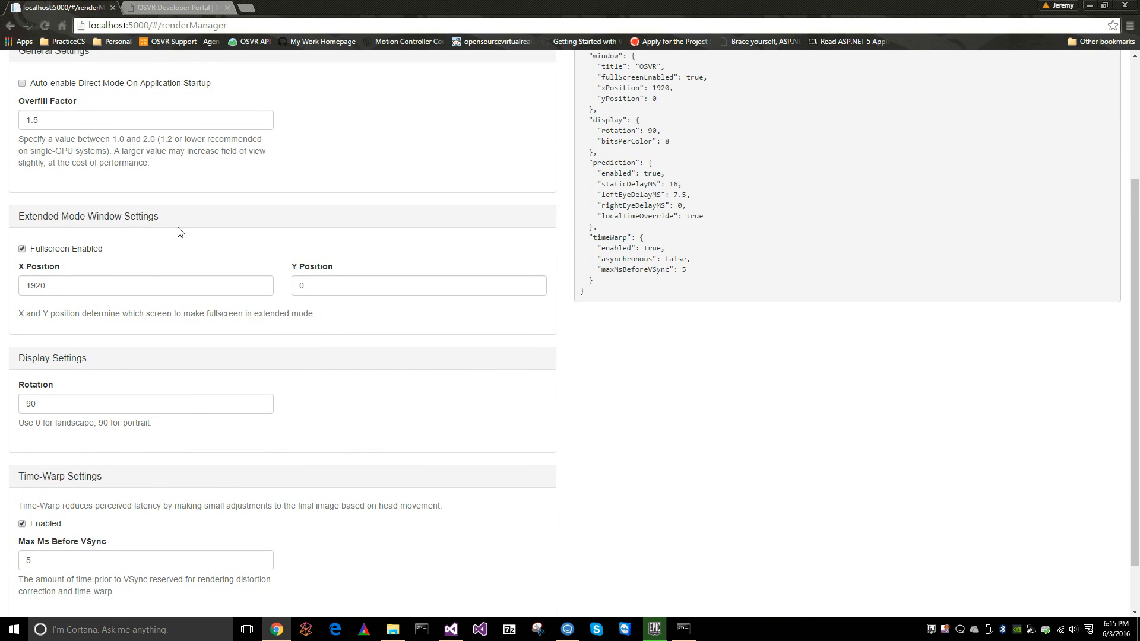
pyautogui.scroll(2, 176, 220)
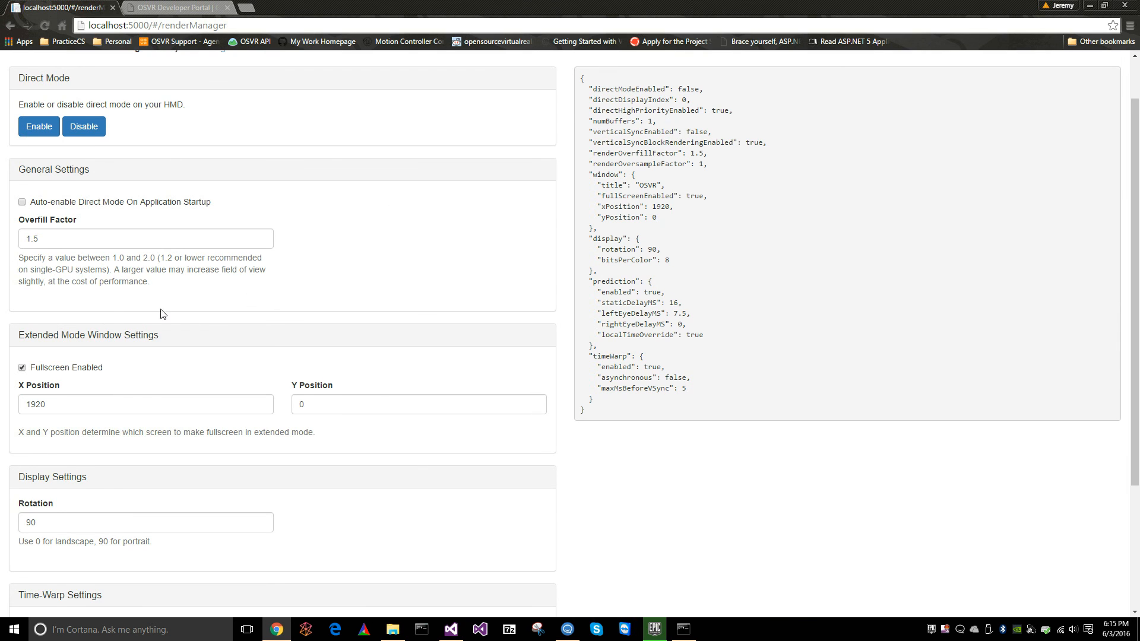
pyautogui.scroll(-2, 159, 342)
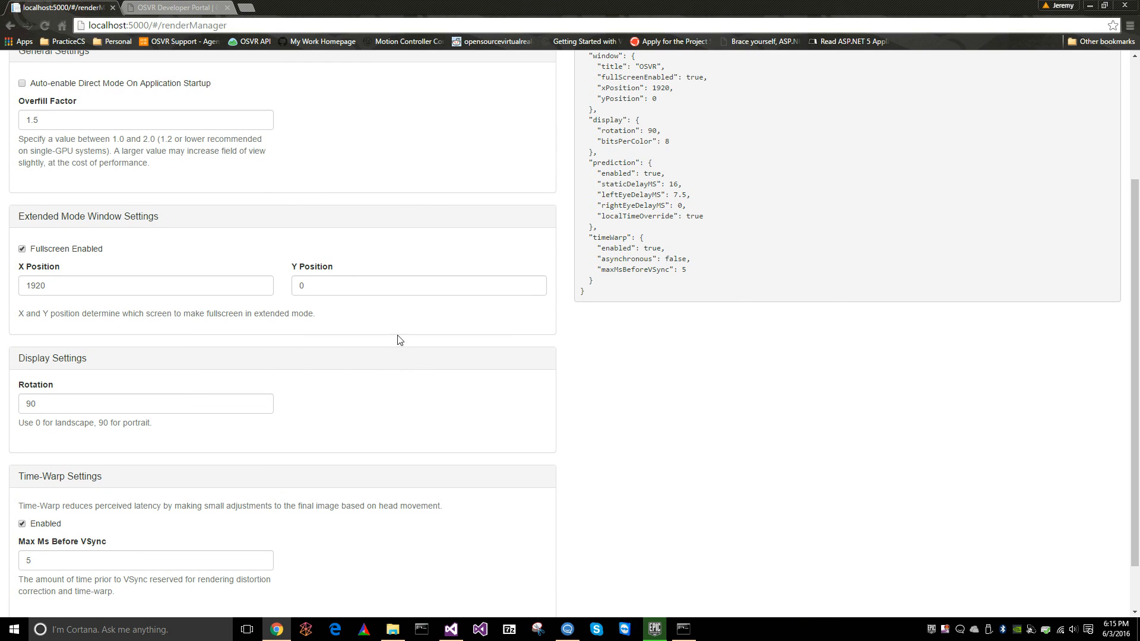
# Inspect the X and Y position fields of the extended mode window and turn off its fullscreen option.
pyautogui.click(70, 249)
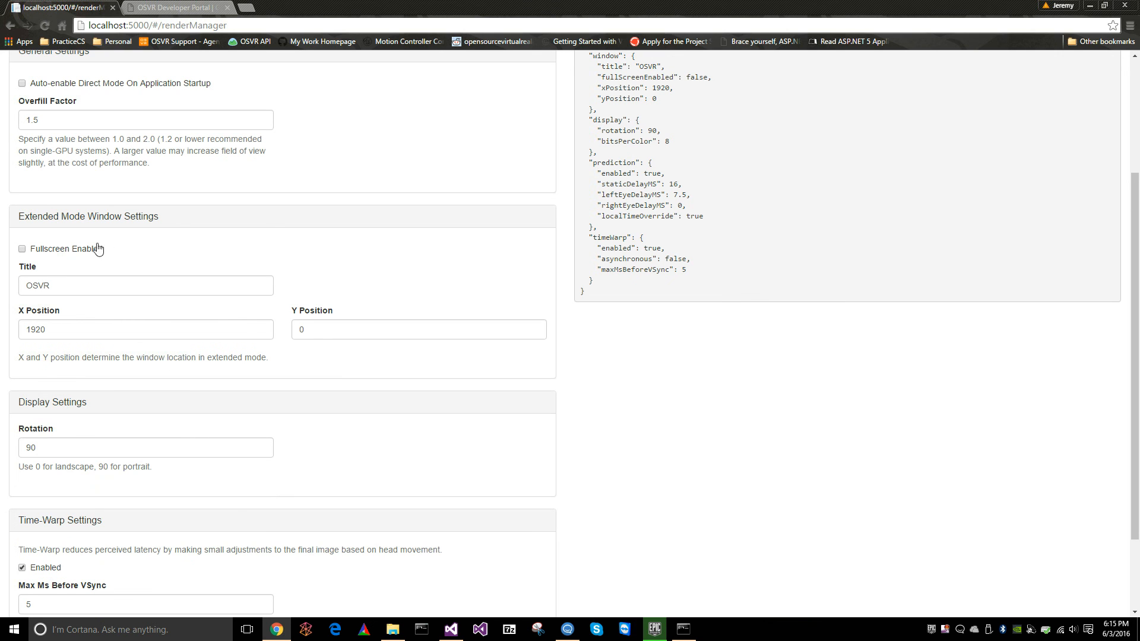
pyautogui.click(83, 250)
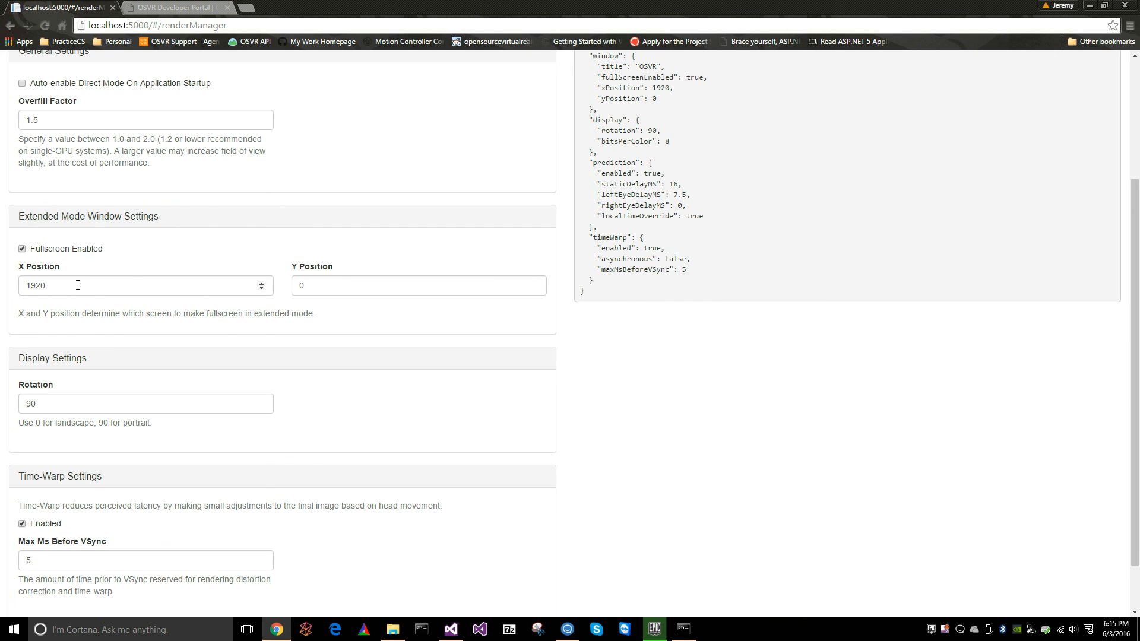
pyautogui.click(59, 292)
pyautogui.click(376, 287)
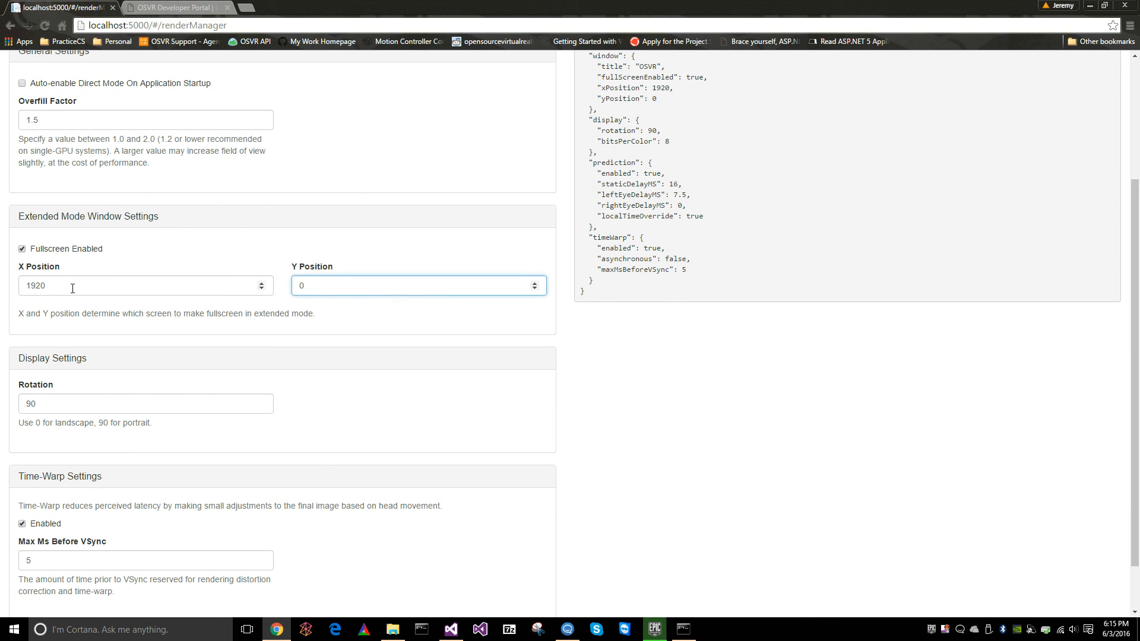
pyautogui.click(24, 295)
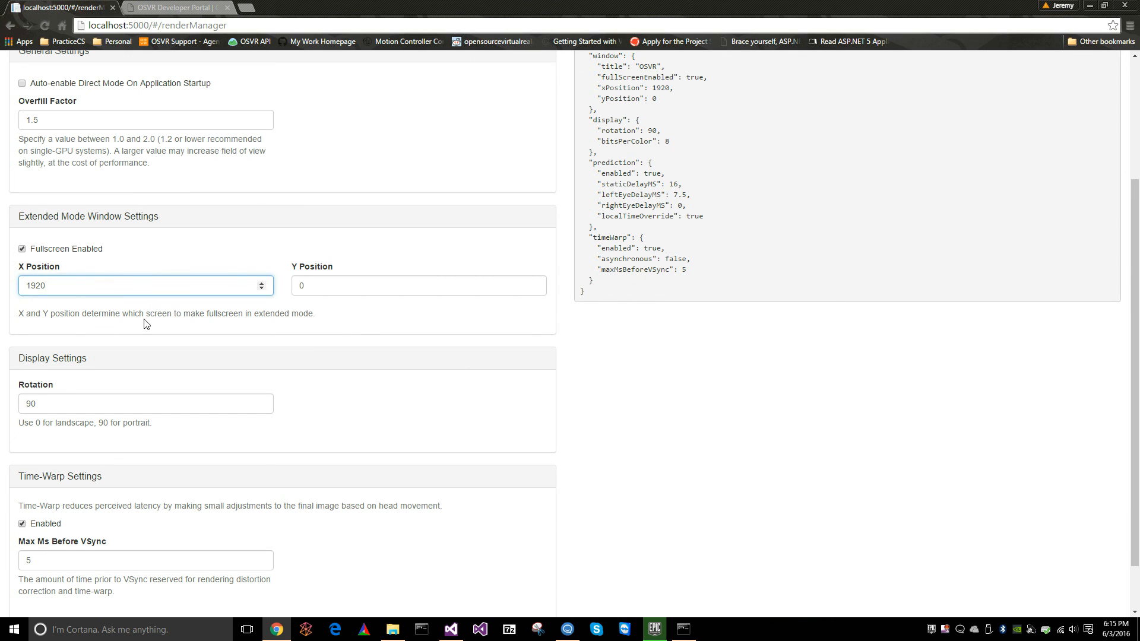
pyautogui.click(69, 249)
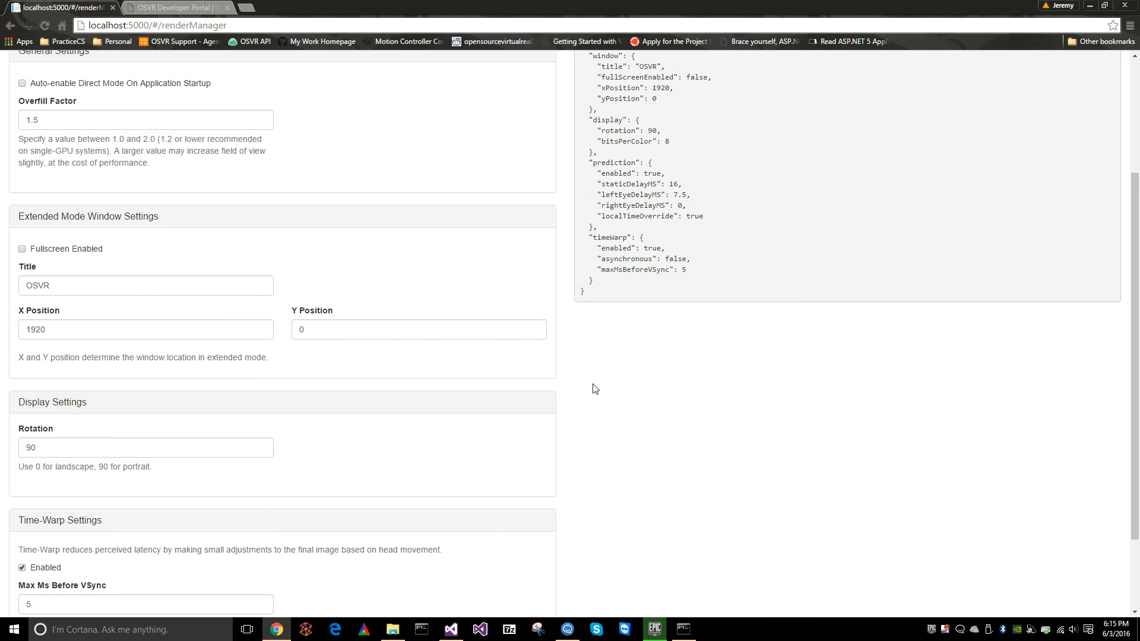
# Switch time-warp off and back on, and select the Max Ms Before VSync field for inspection.
pyautogui.scroll(-2, 634, 383)
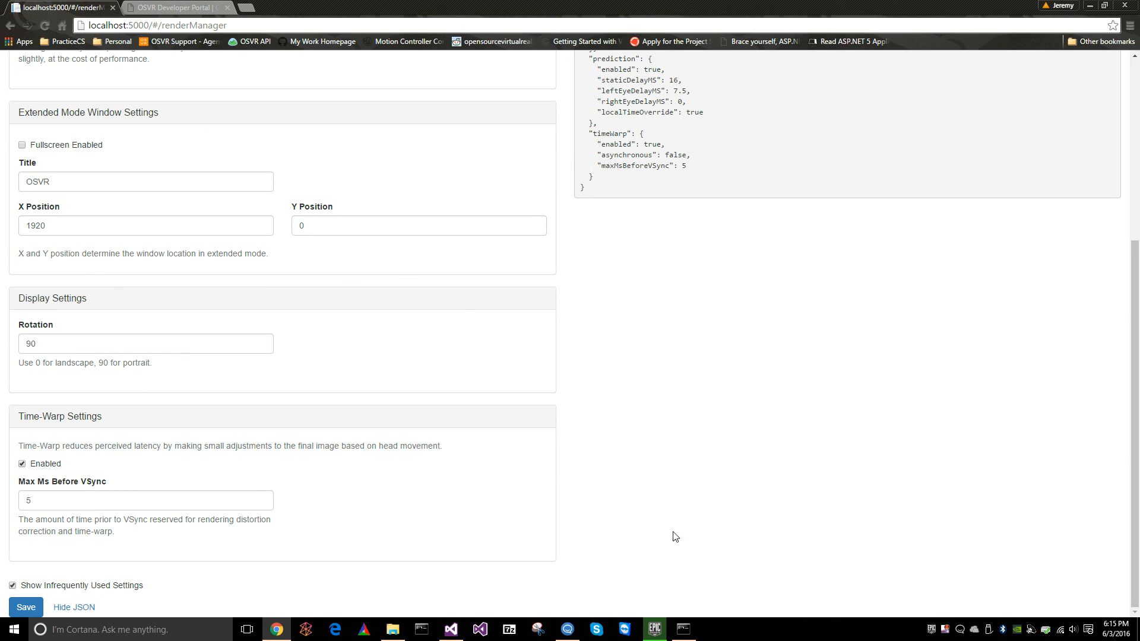
pyautogui.click(50, 467)
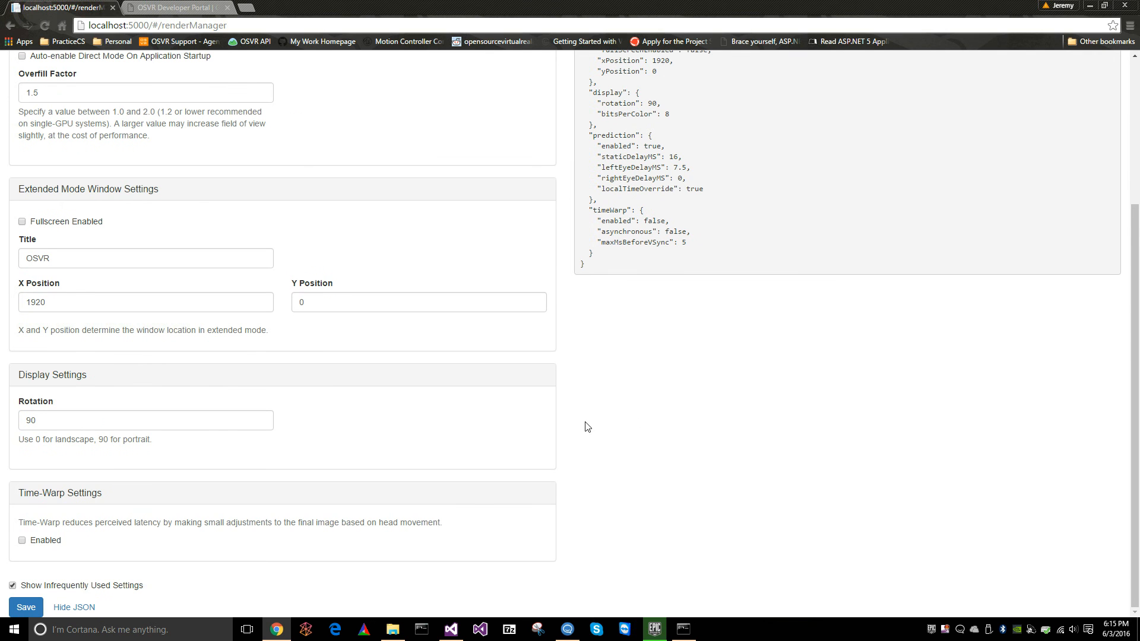
pyautogui.click(51, 542)
pyautogui.scroll(-2, 594, 492)
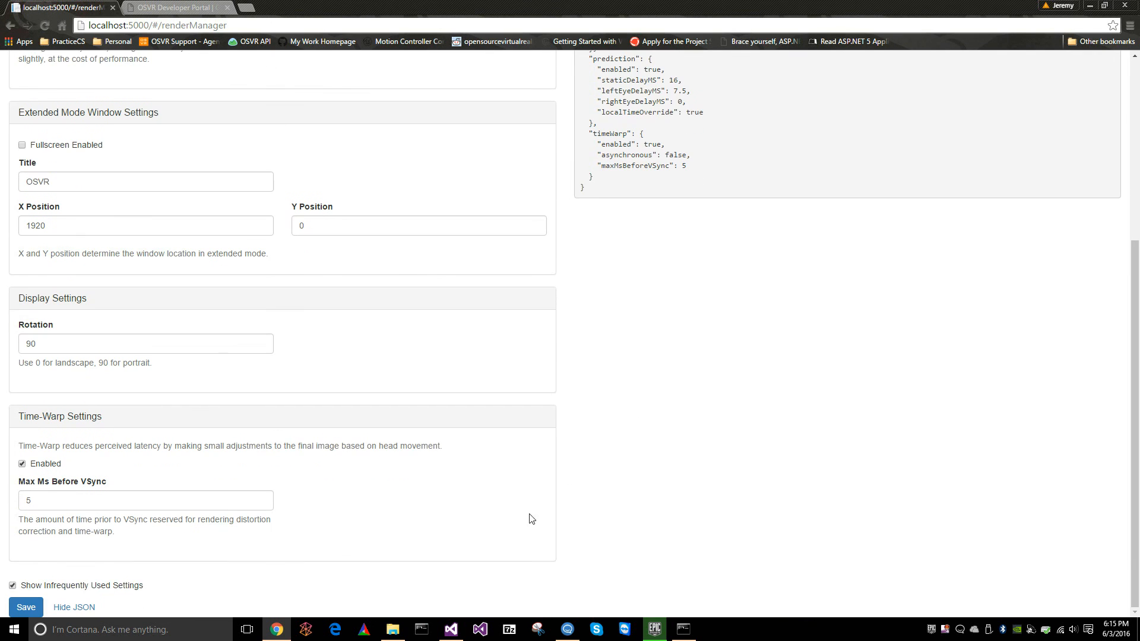
pyautogui.click(81, 498)
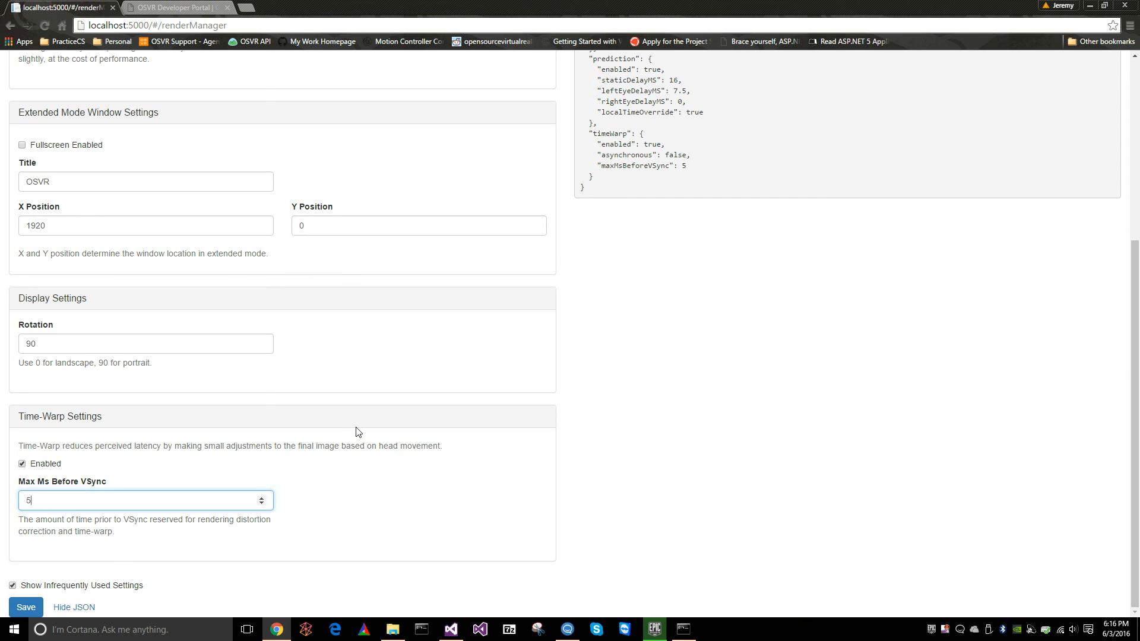
# Review the whole Rendering page once more, comparing the direct mode, window and time-warp settings with the JSON.
pyautogui.scroll(5, 631, 463)
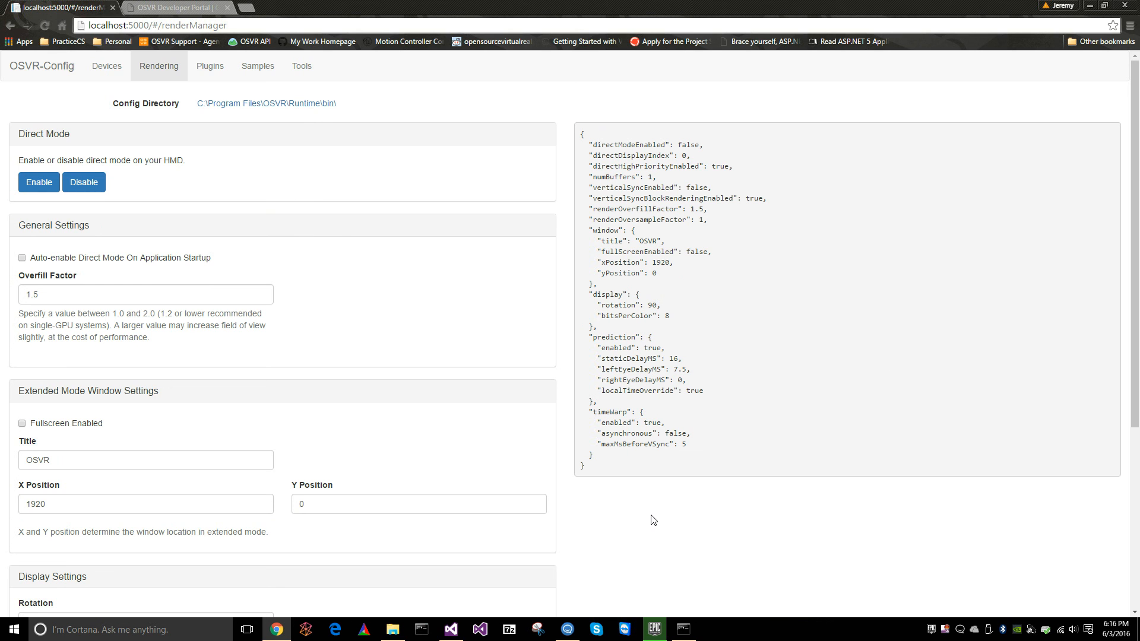
pyautogui.scroll(-5, 653, 521)
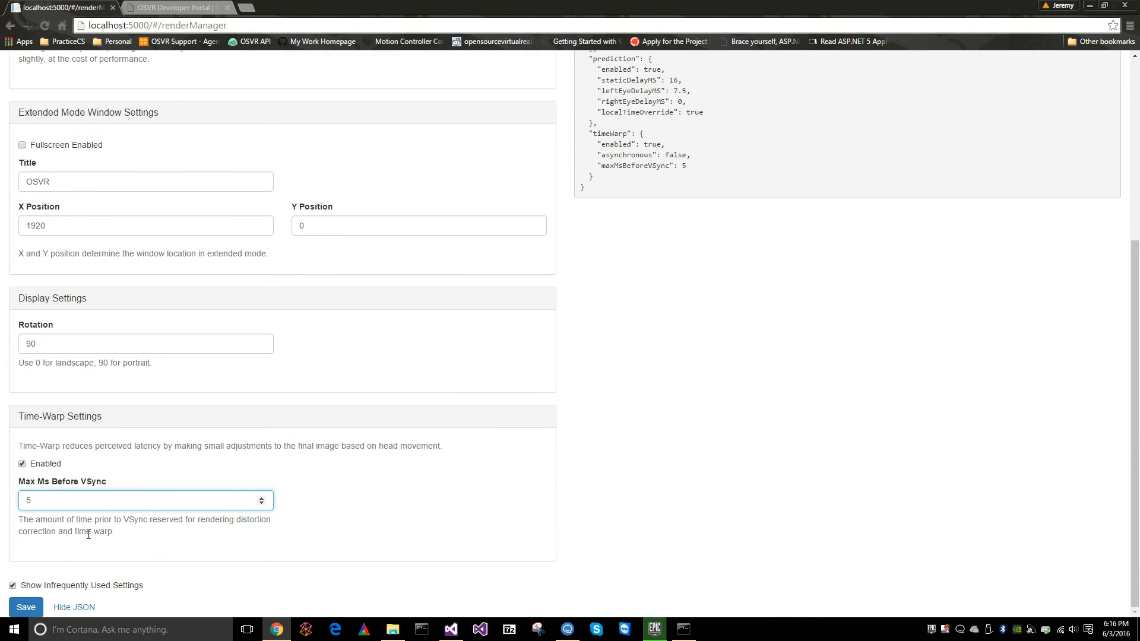
pyautogui.scroll(5, 71, 384)
pyautogui.scroll(-5, 71, 384)
pyautogui.scroll(5, 411, 329)
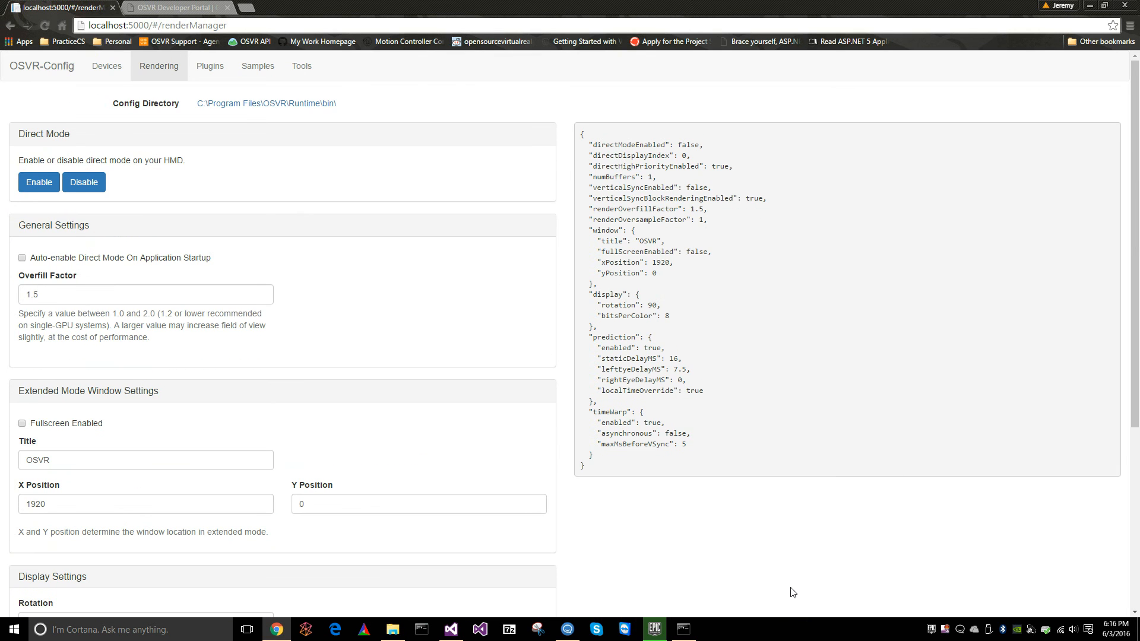